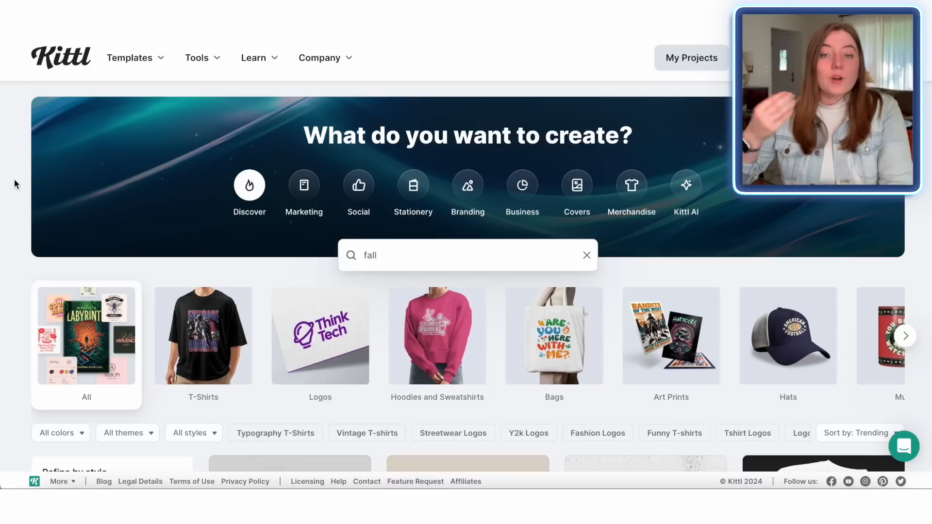
Step: Browse the fall-themed templates for design inspiration
scroll(14, 184, "down", 15)
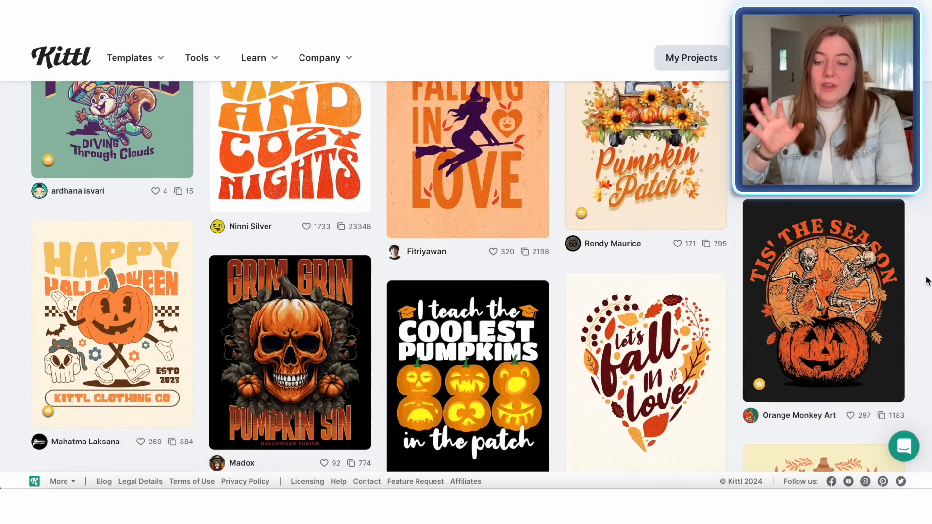
scroll(927, 279, "down", 2)
scroll(927, 280, "down", 6)
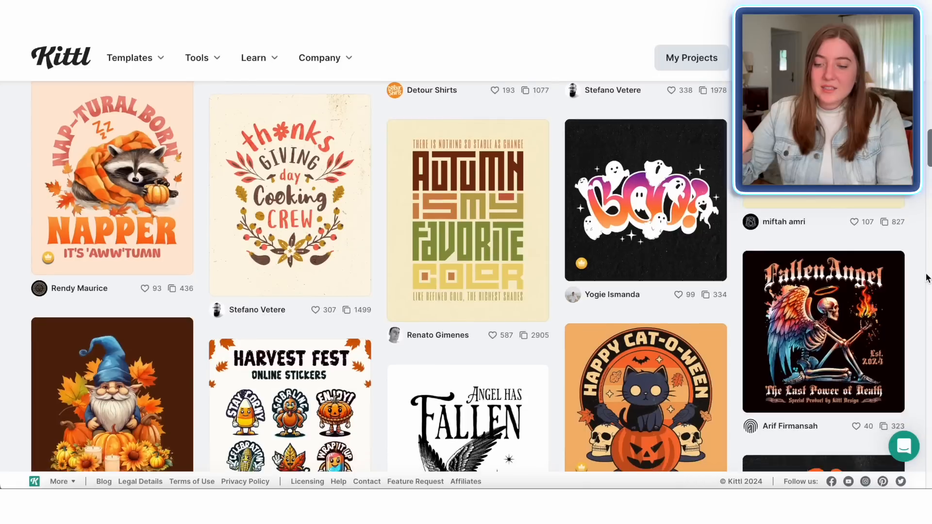
scroll(781, 214, "up", 2)
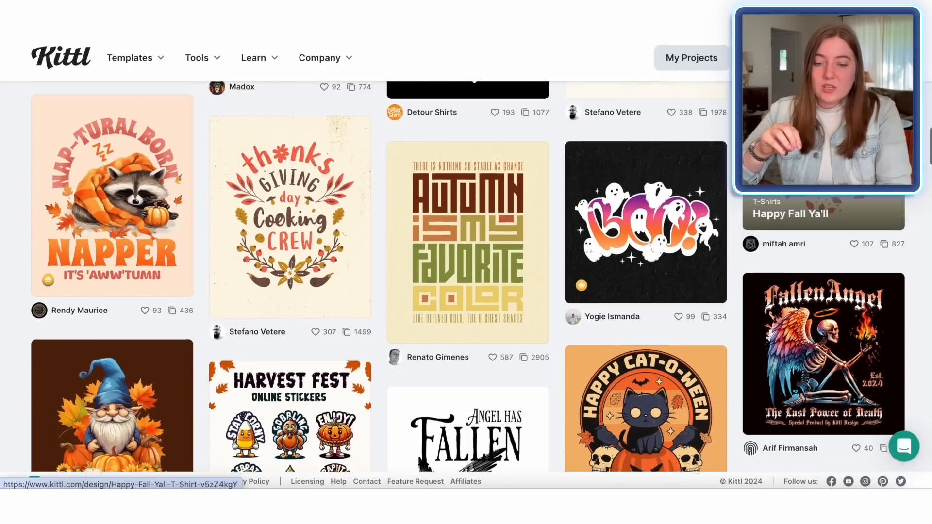
scroll(631, 294, "down", 4)
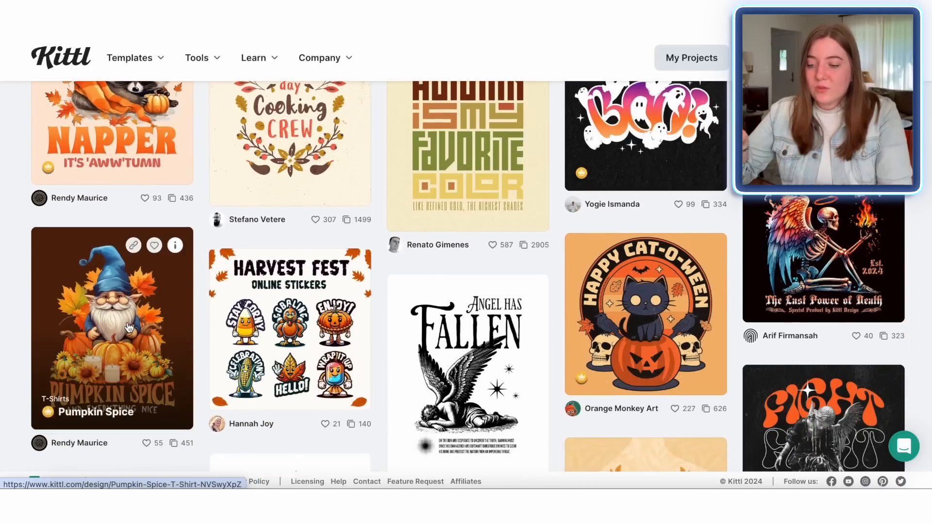
scroll(759, 308, "up", 10)
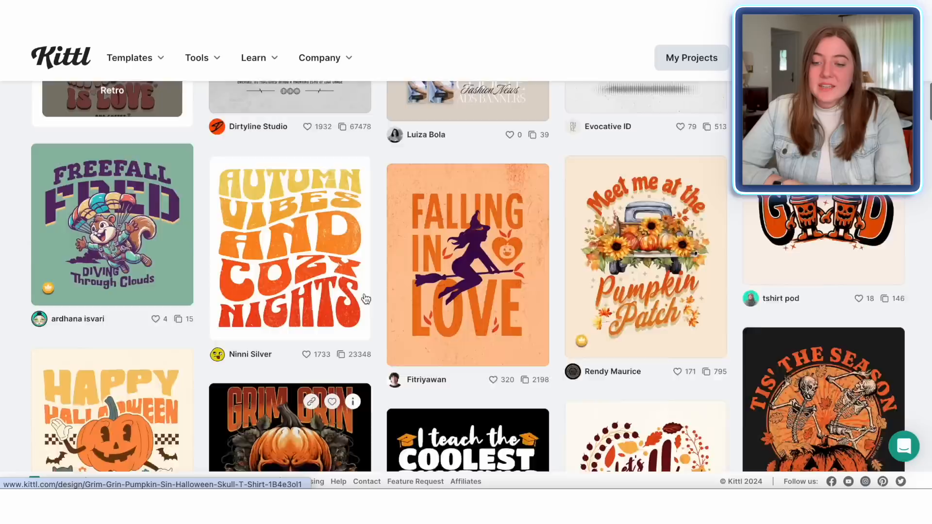
scroll(908, 287, "up", 3)
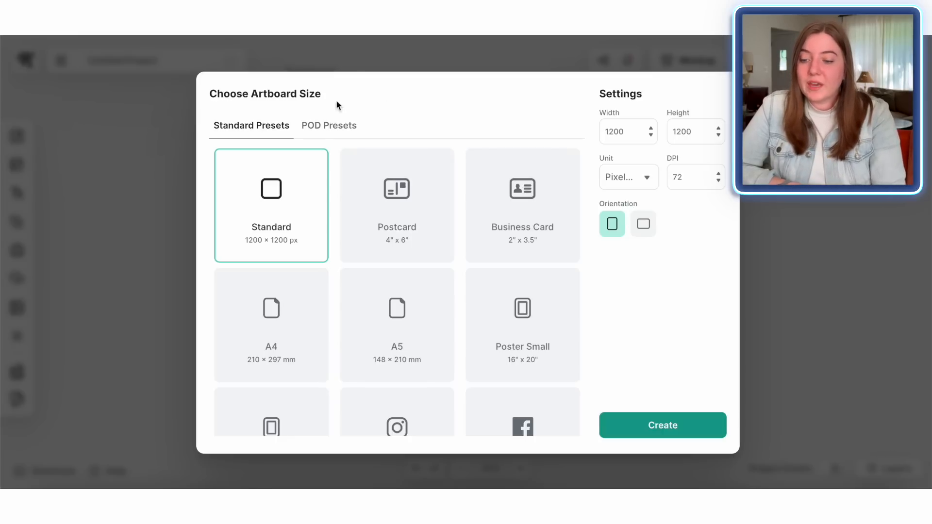
Step: Create a landscape artboard from the Printify Mug print-on-demand preset, 2448 × 1266 px at 300 DPI
left_click(330, 128)
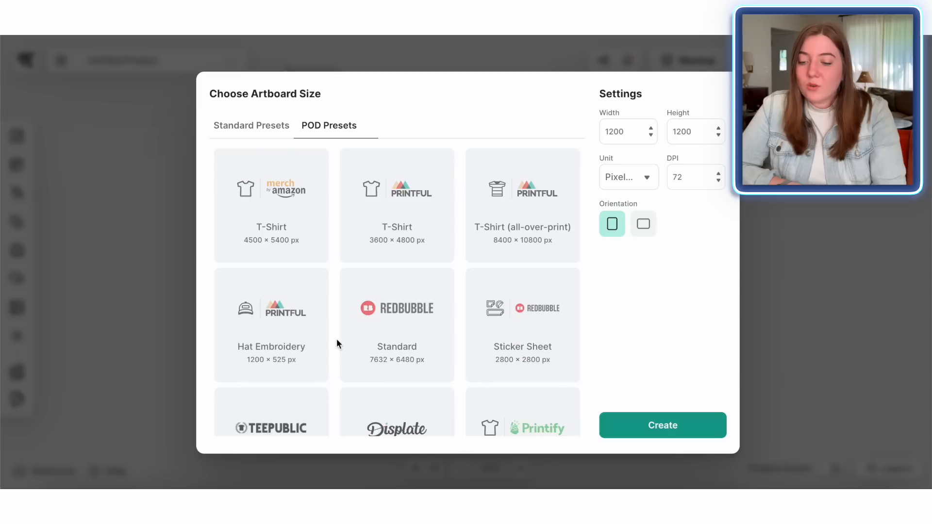
scroll(340, 330, "down", 1)
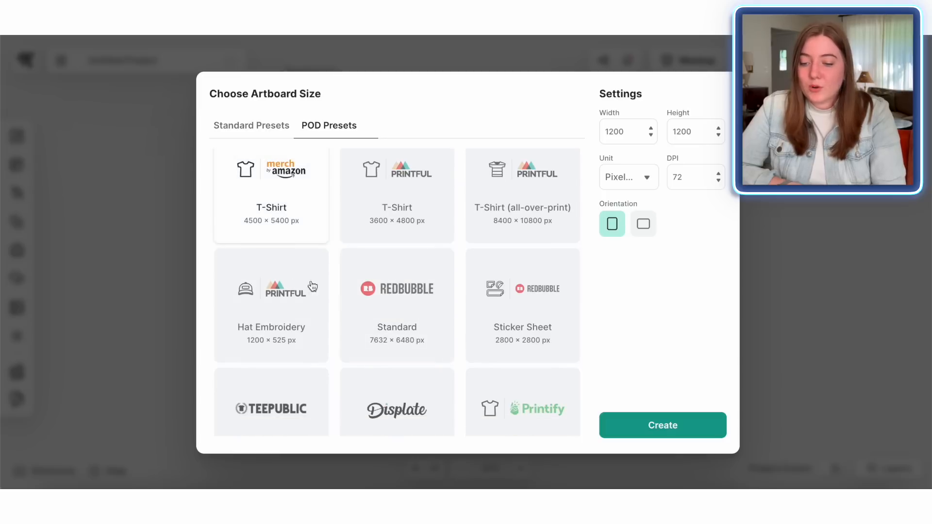
scroll(354, 313, "down", 3)
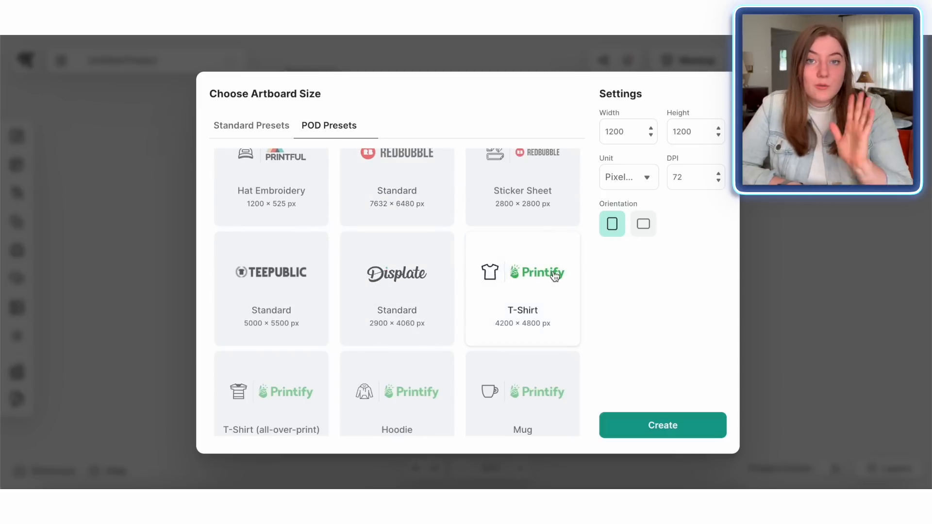
scroll(554, 276, "down", 2)
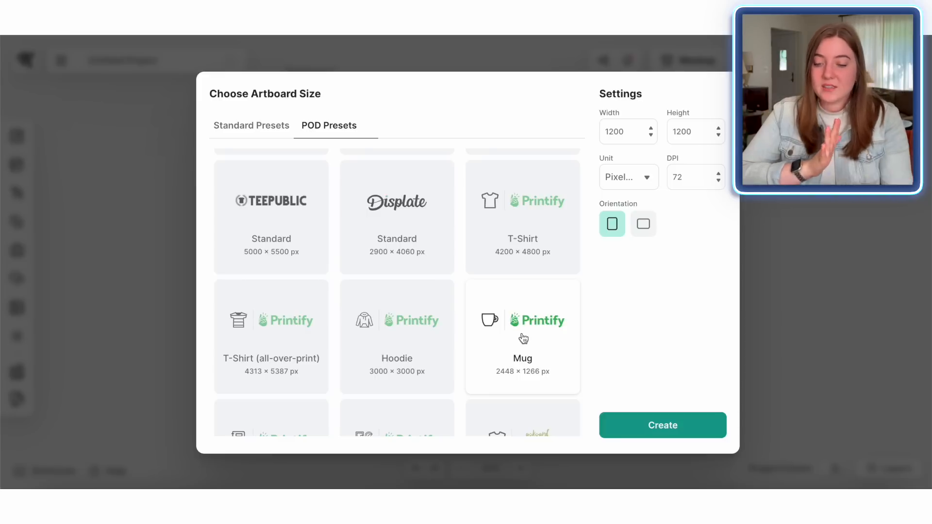
left_click(524, 339)
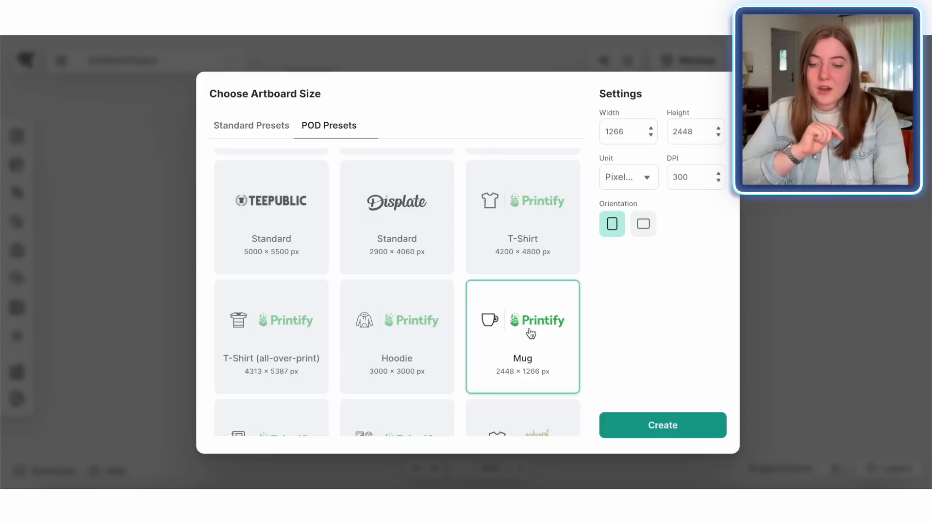
left_click(643, 232)
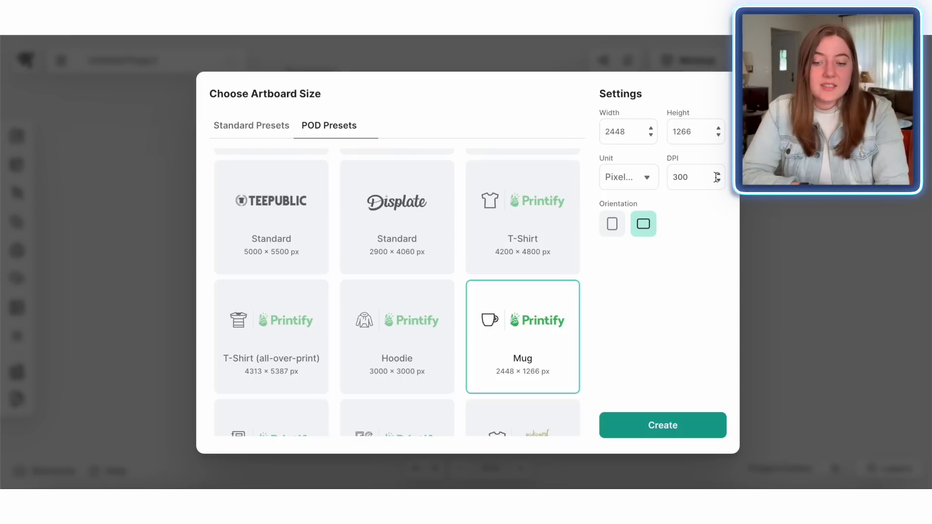
left_click(668, 428)
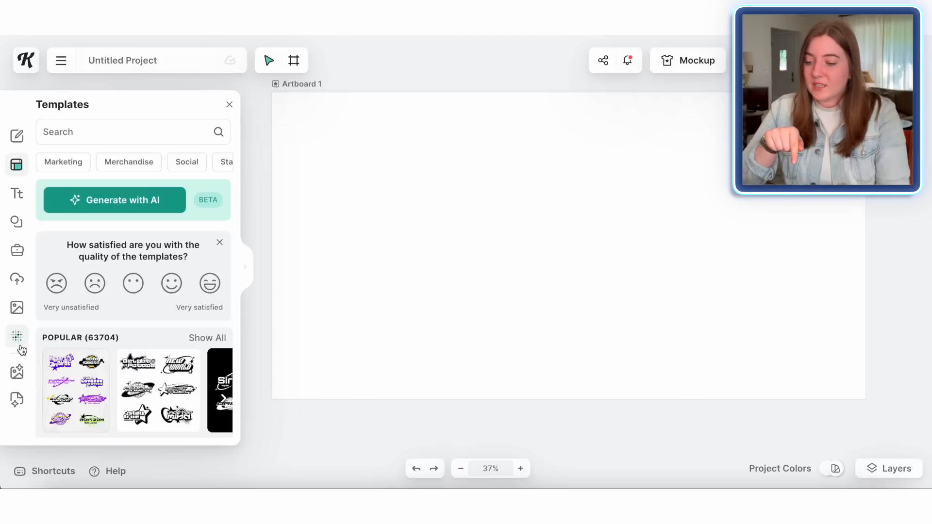
Step: Open the AI Image Generator and enter the prompt "cute turkey using sewing machine"
left_click(17, 372)
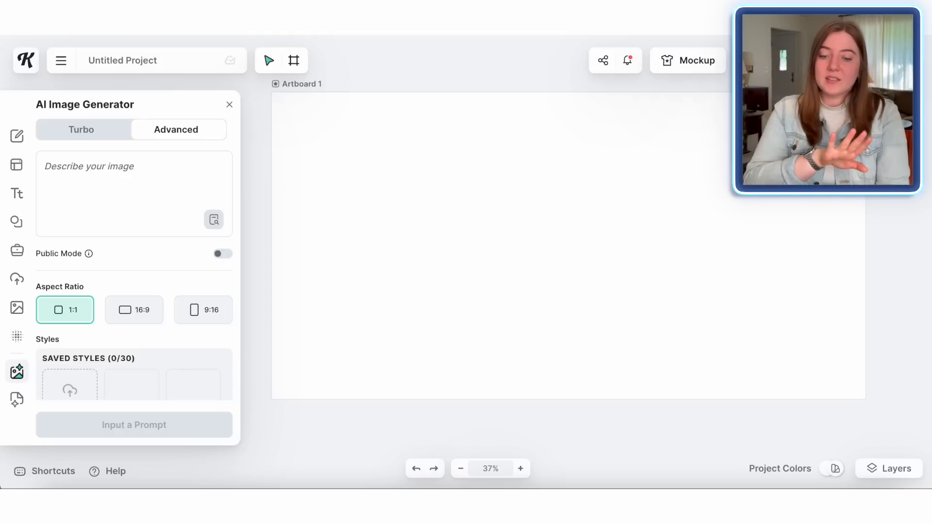
left_click(108, 180)
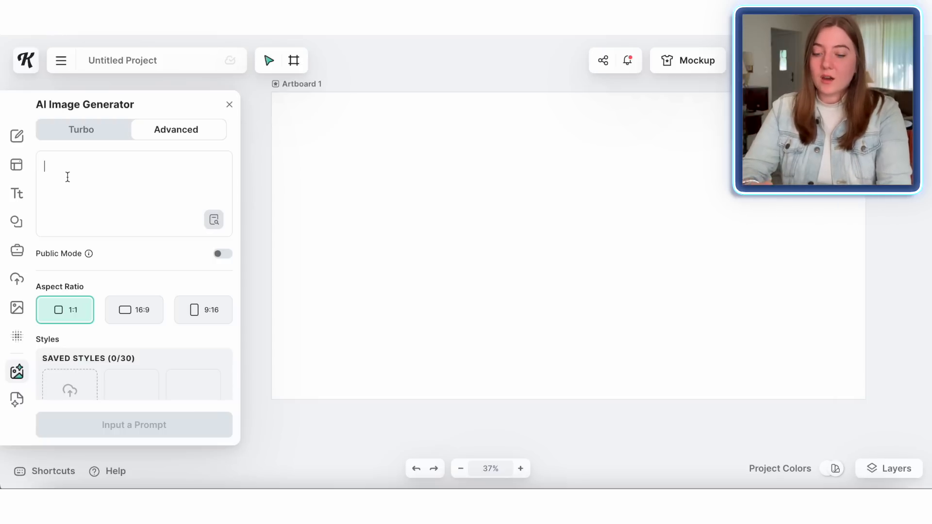
type("cute turkey using sewing machine")
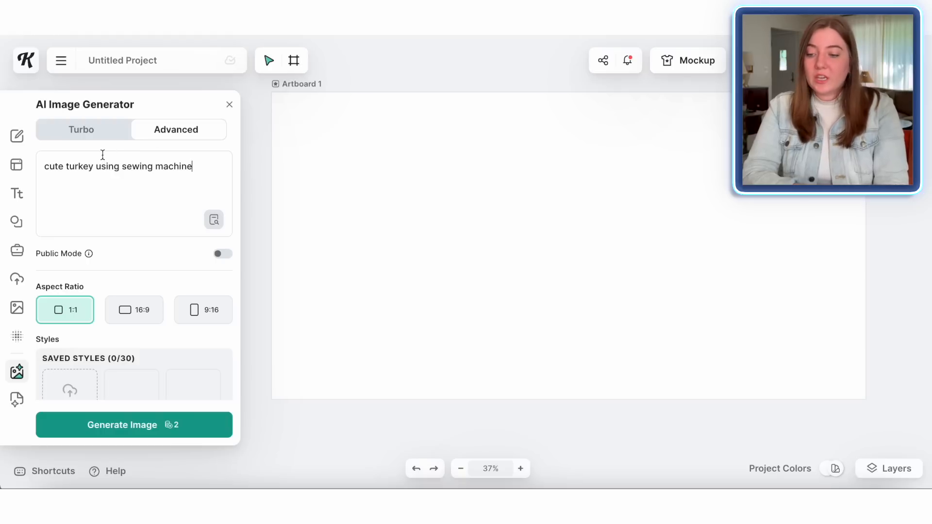
Step: Choose the Cartoon clipart style and generate the image
scroll(171, 226, "down", 5)
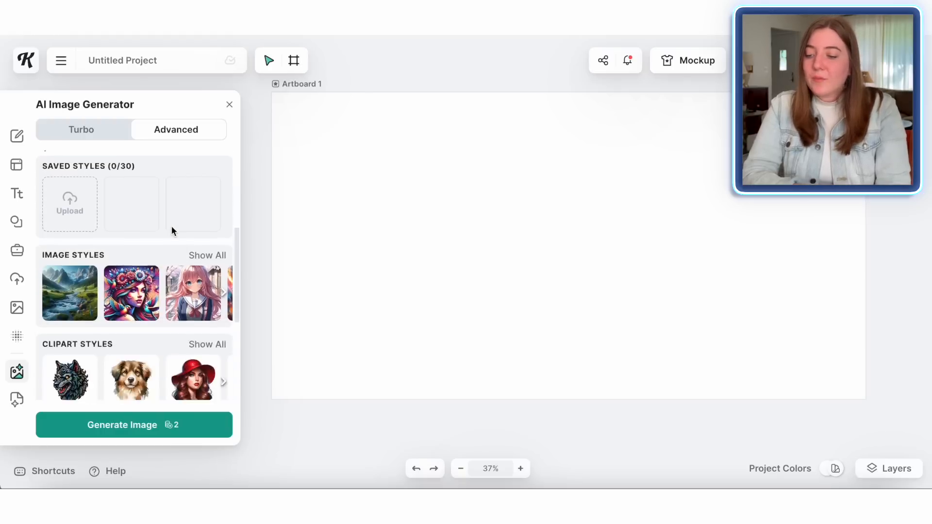
scroll(171, 226, "down", 2)
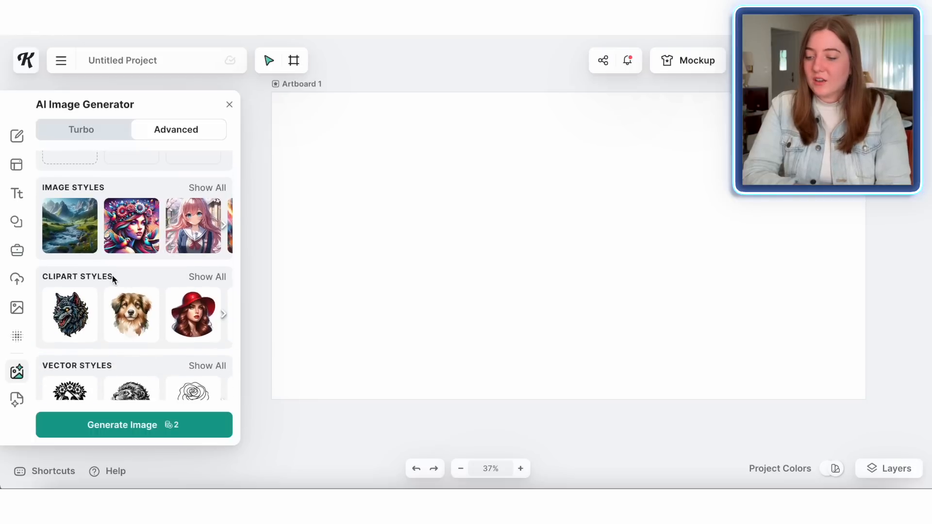
scroll(112, 276, "down", 1)
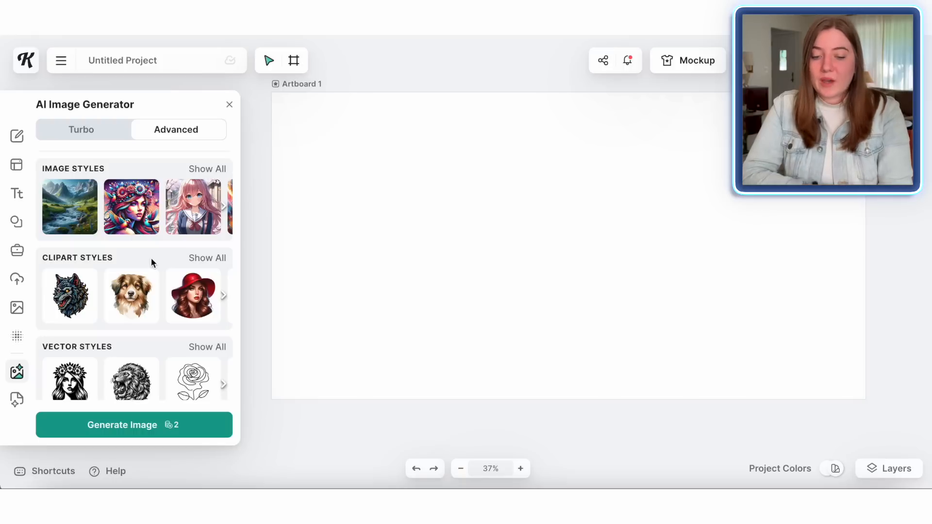
left_click(217, 263)
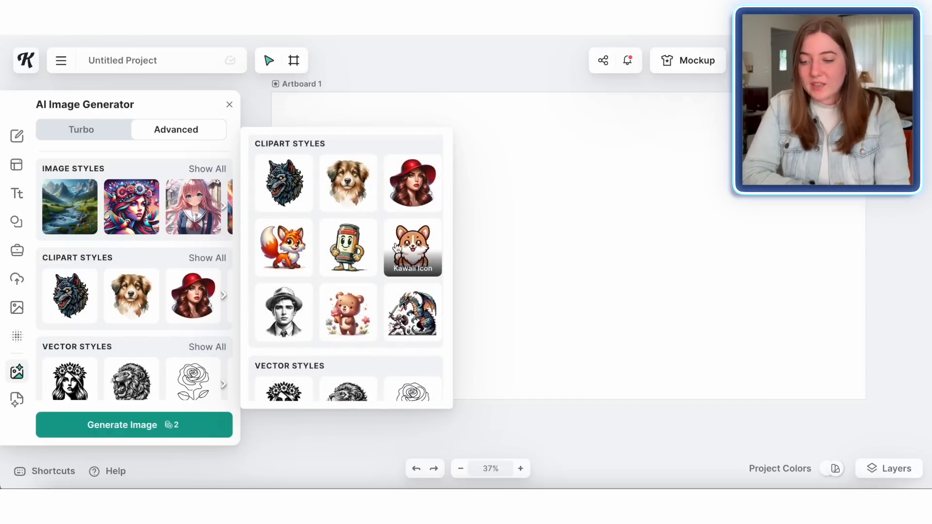
left_click(284, 251)
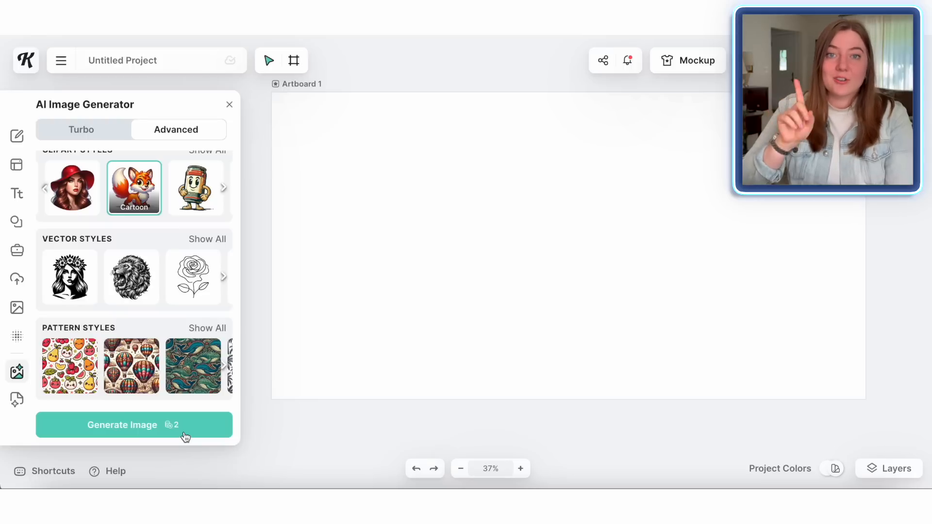
left_click(130, 434)
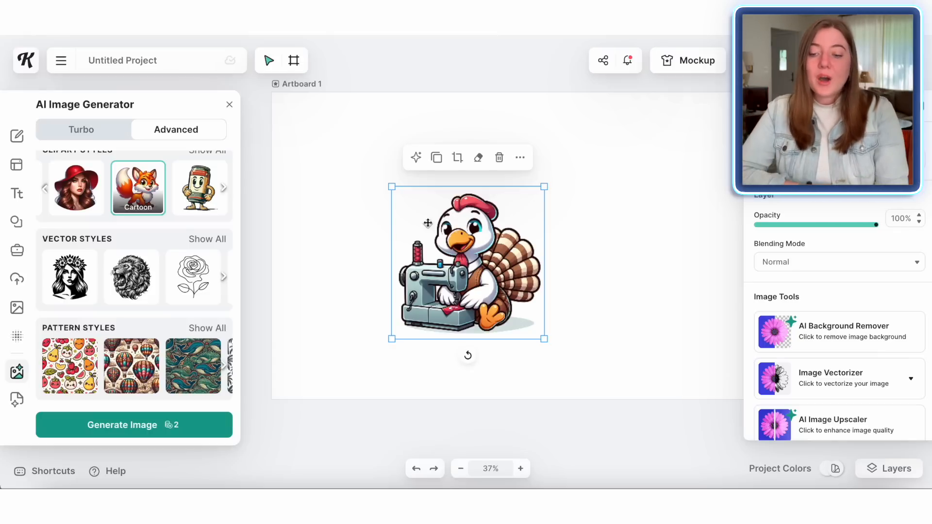
Step: Move the generated turkey image toward the artboard's upper left
left_click_drag(434, 284, 363, 266)
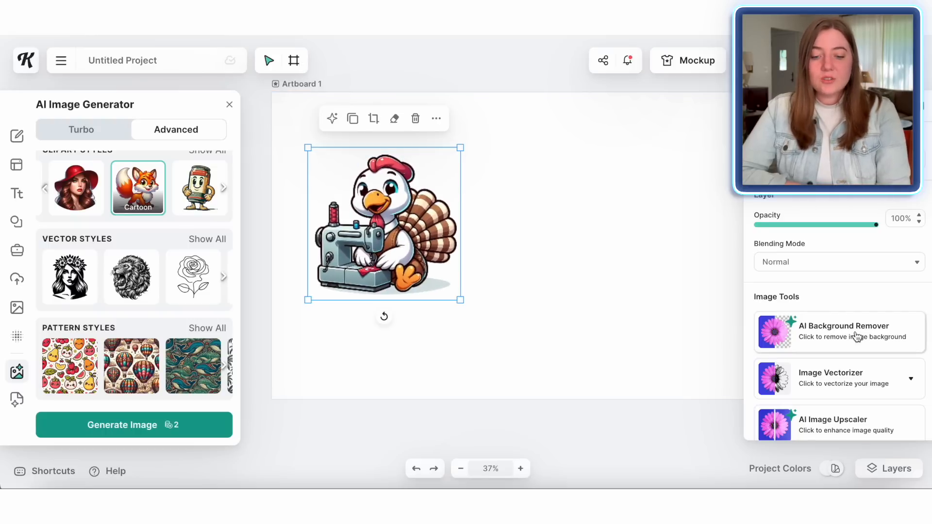
left_click(828, 337)
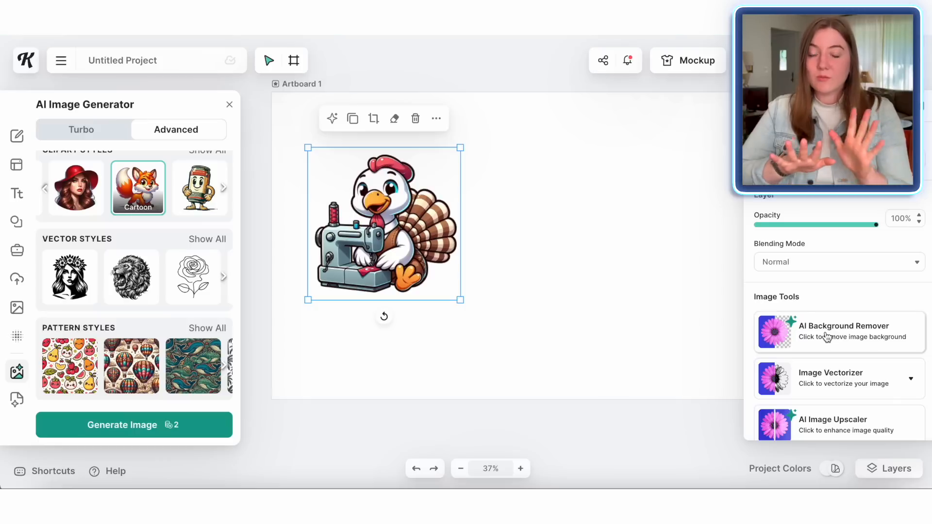
Step: Vectorize the turkey image with 8 colors
scroll(828, 336, "down", 1)
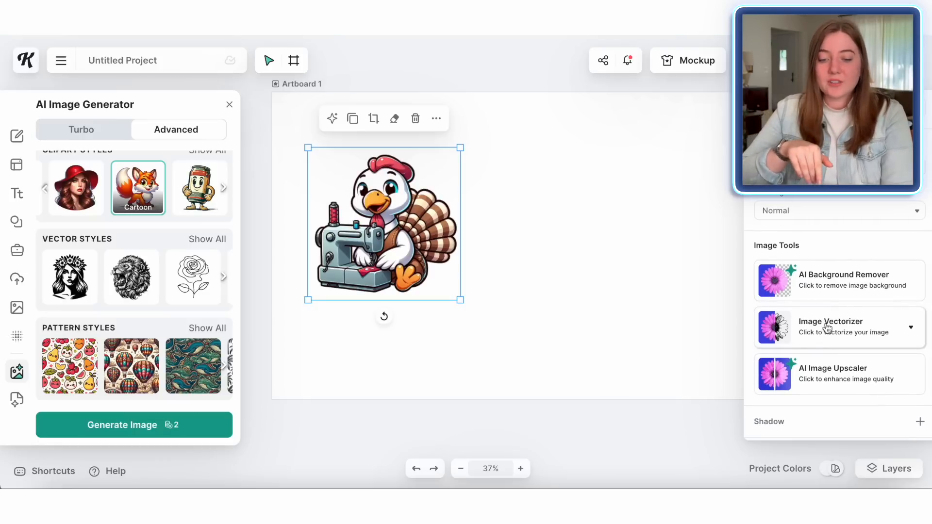
left_click(913, 333)
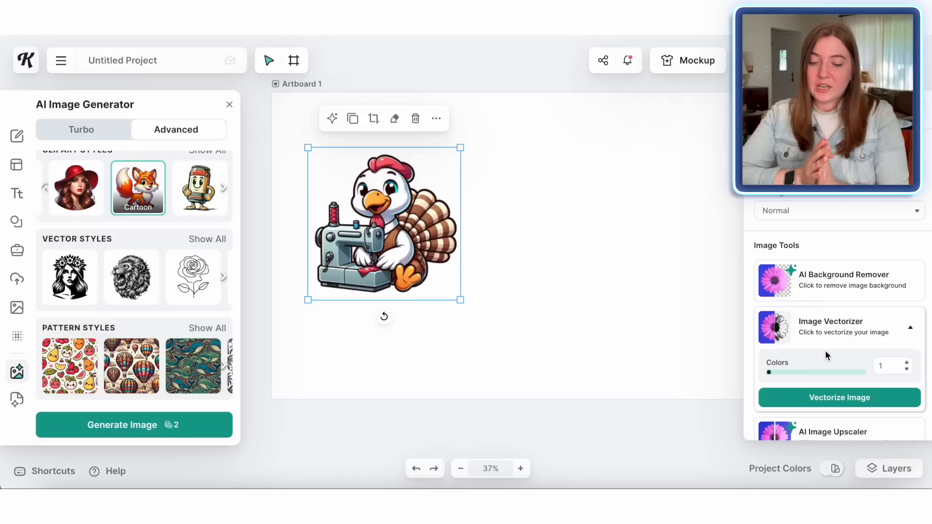
left_click(813, 373)
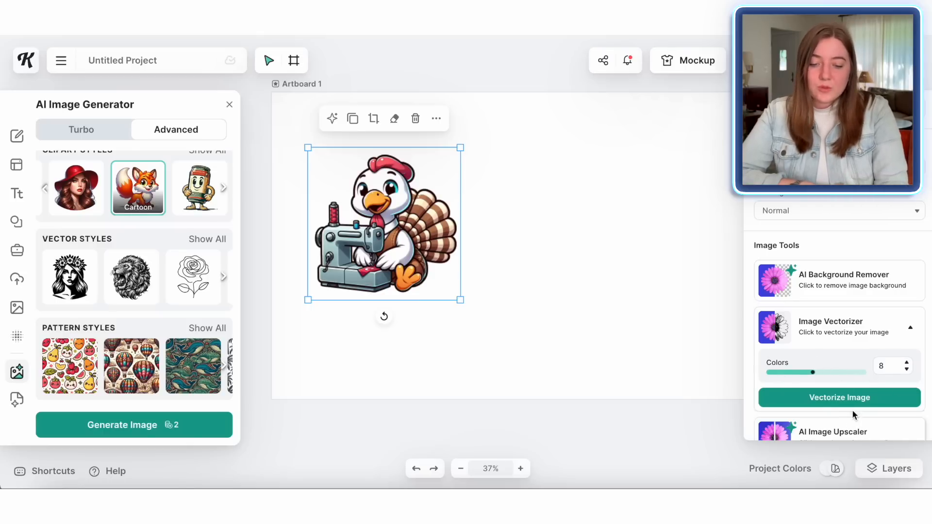
left_click(855, 395)
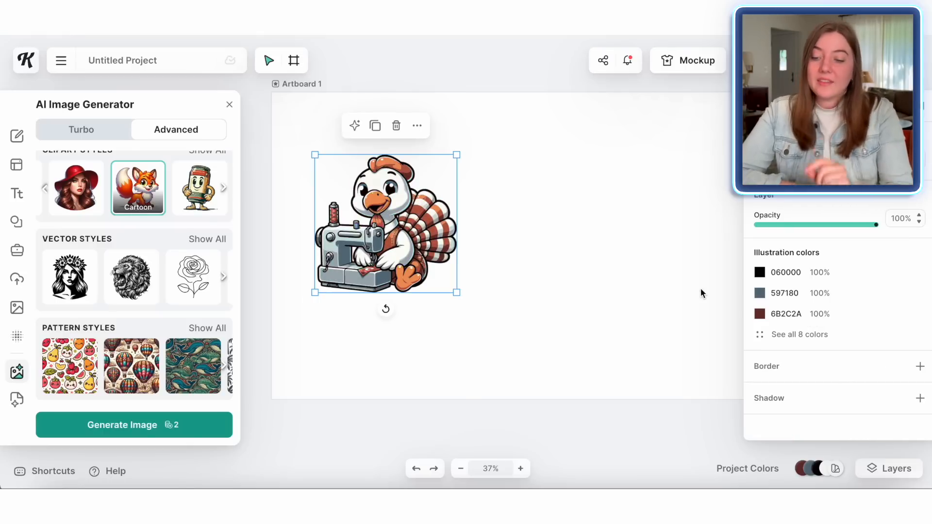
Step: Enlarge the vectorized turkey by resizing it from its corner
left_click_drag(457, 293, 536, 359)
left_click_drag(456, 301, 430, 252)
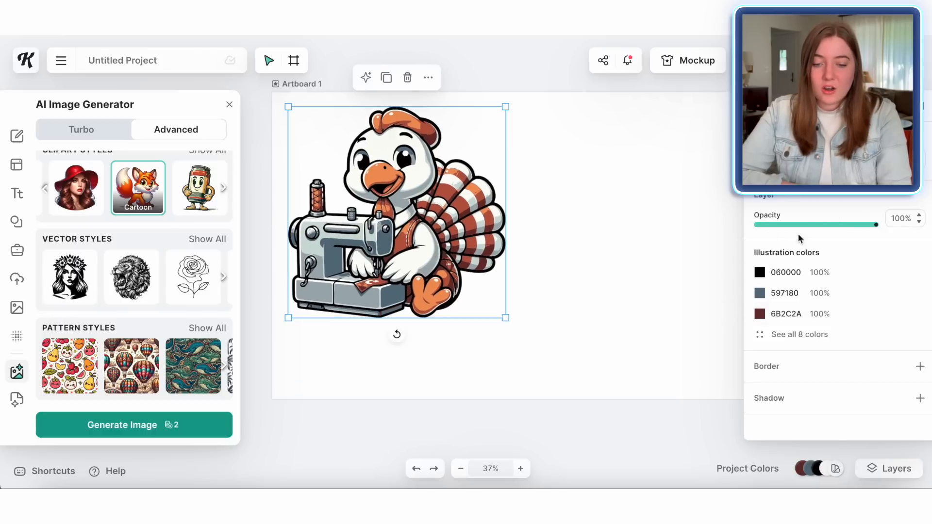
Step: Show all illustration colors and slightly adjust the hue of the reddish-brown and orange colors
left_click(800, 338)
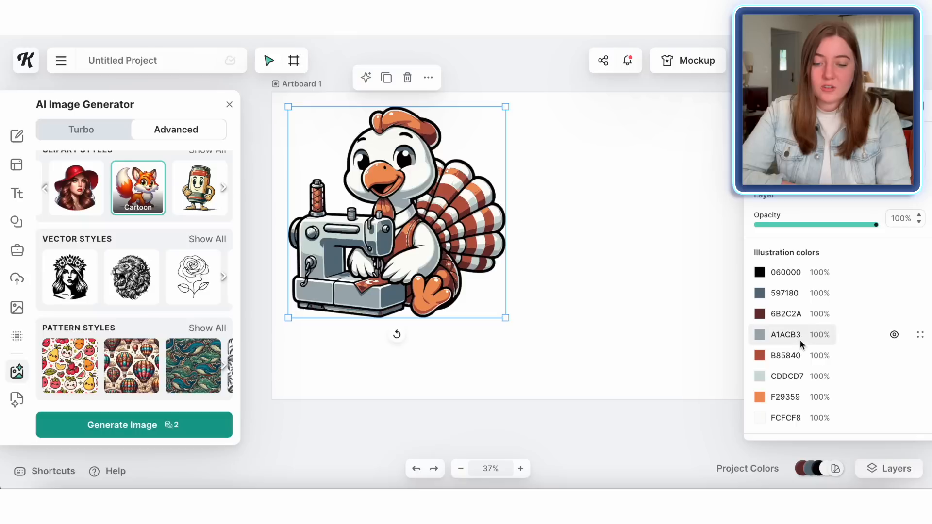
left_click(763, 360)
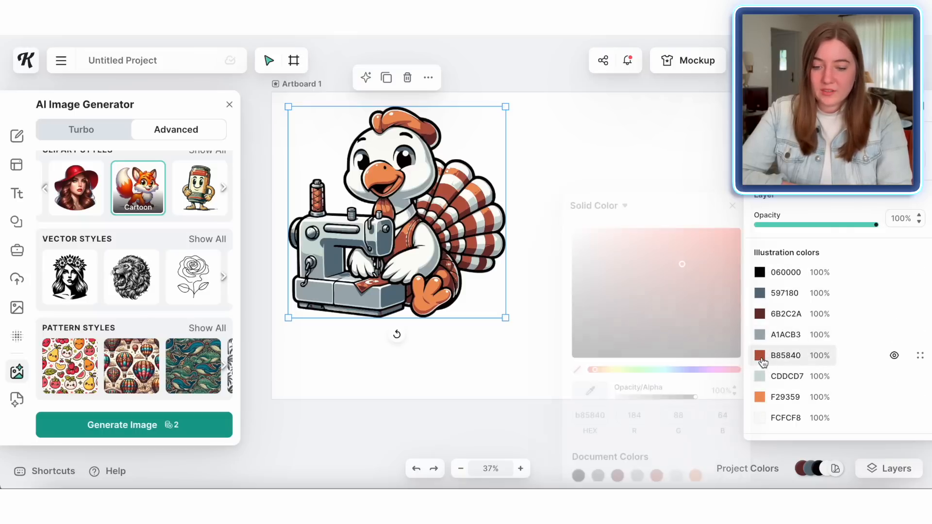
left_click_drag(596, 370, 594, 370)
left_click(769, 402)
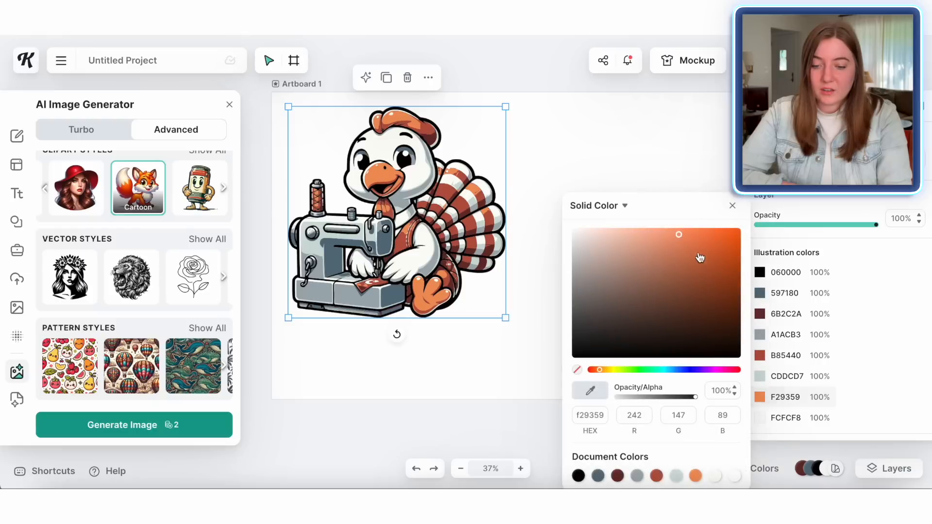
mouse_move(594, 370)
left_mouse_down()
mouse_move(570, 371)
mouse_move(600, 371)
left_mouse_up()
left_click(529, 366)
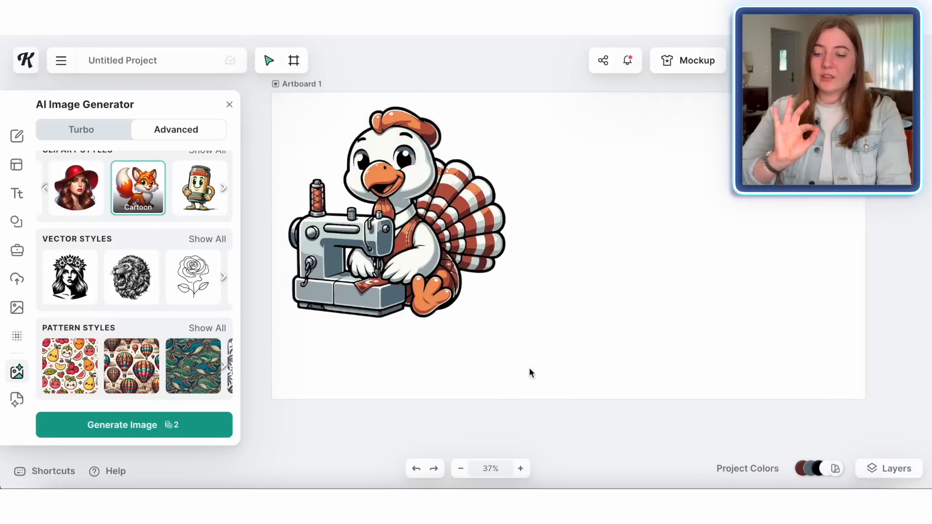
Step: Nudge the turkey slightly upward and deselect it
left_click_drag(420, 264, 422, 260)
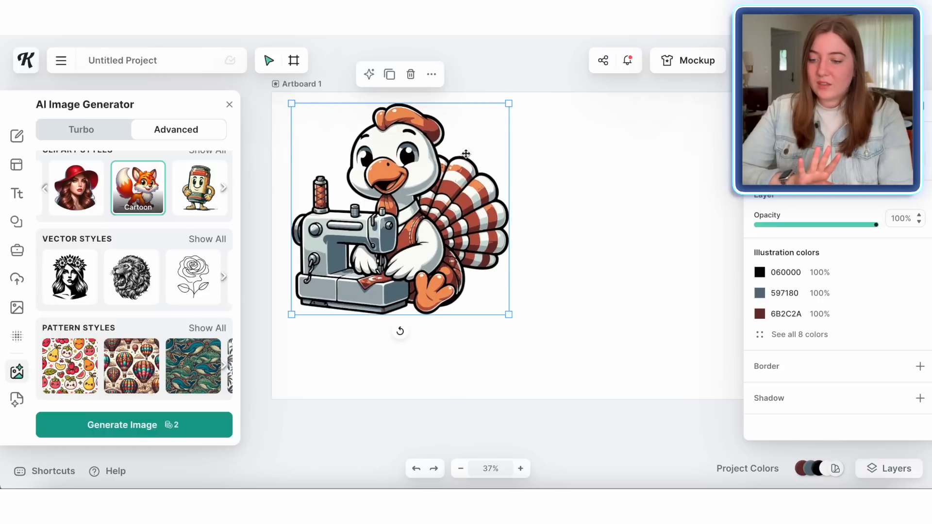
left_click(447, 365)
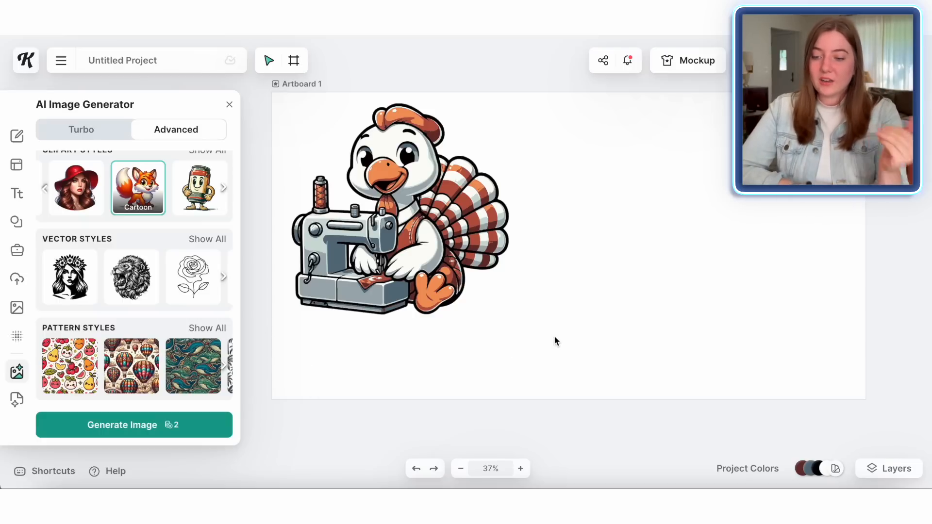
Step: Add a headline reading "Thankful" and place it below the turkey
left_click(17, 194)
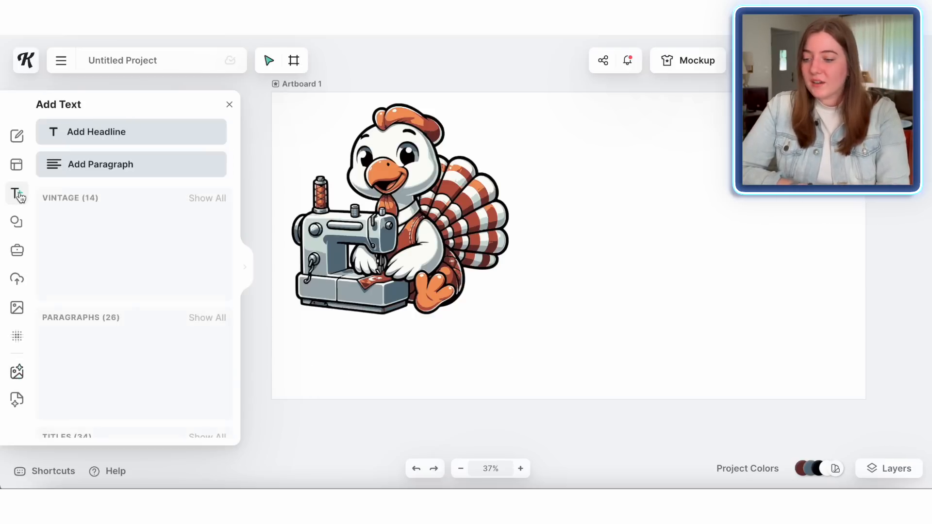
left_click(114, 133)
type("Thank")
type("ful")
left_click_drag(494, 268, 503, 400)
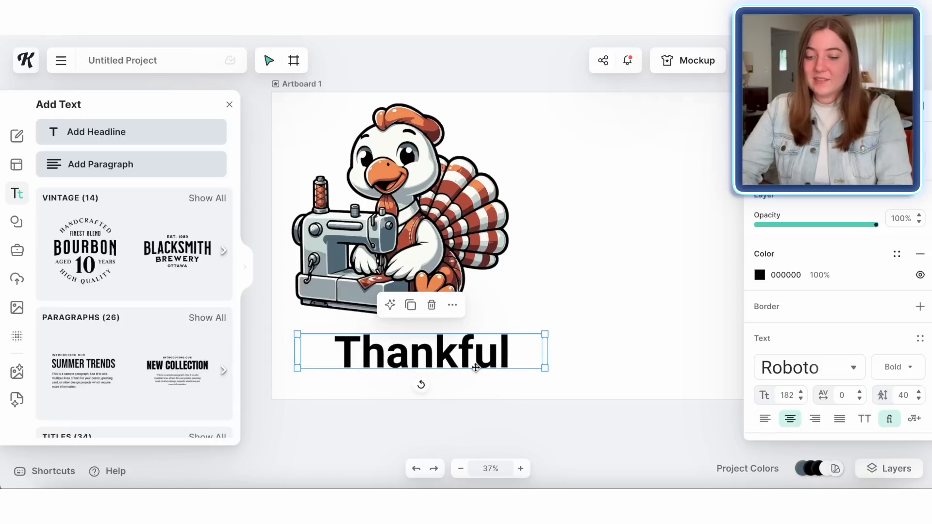
left_click_drag(473, 358, 449, 358)
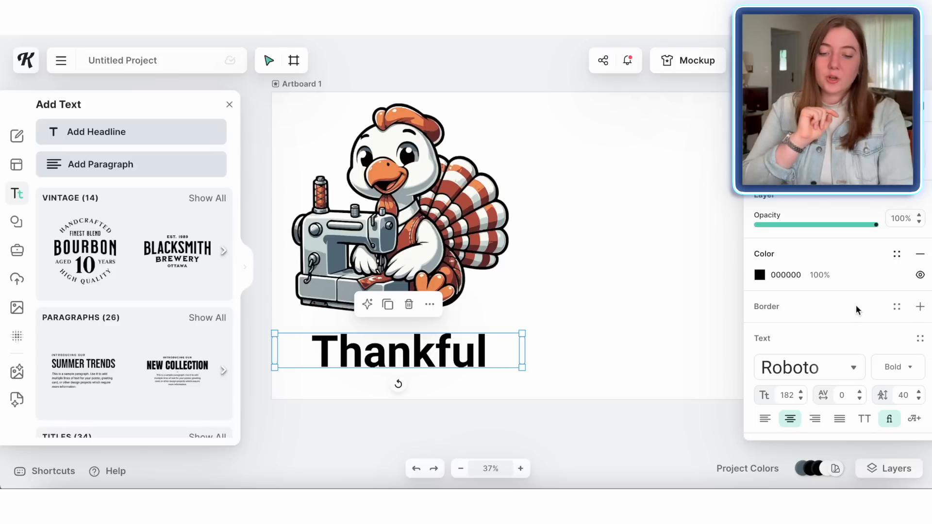
Step: Browse typefaces and set the headline to a thin handwritten Script font
scroll(856, 305, "down", 3)
left_click(855, 285)
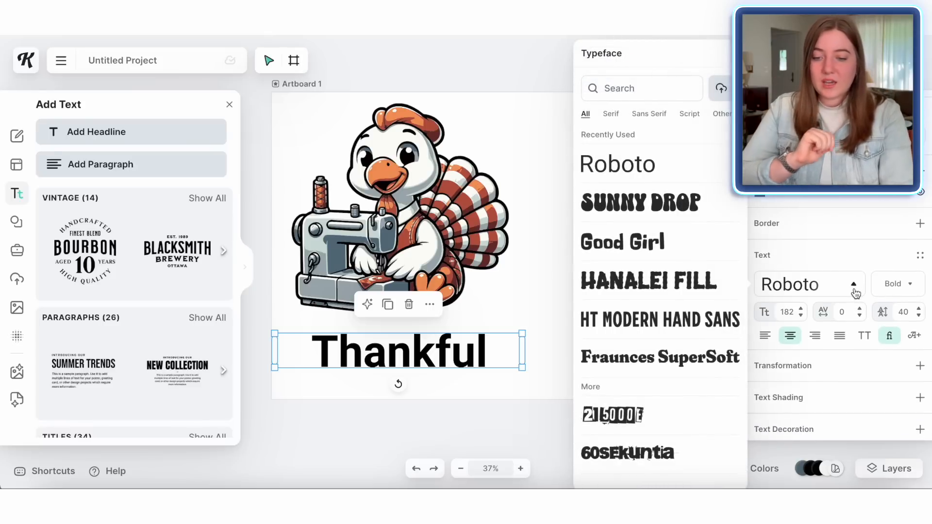
left_click(644, 210)
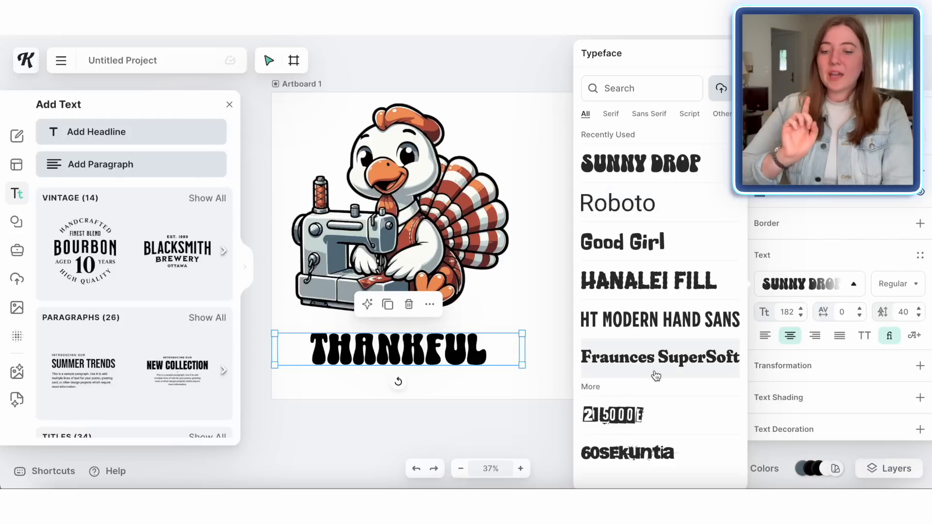
scroll(656, 377, "down", 5)
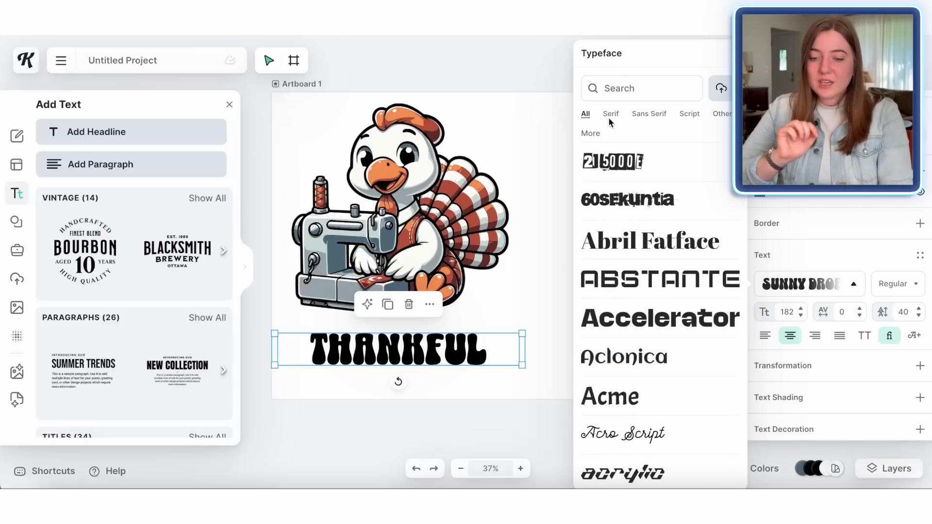
left_click(688, 118)
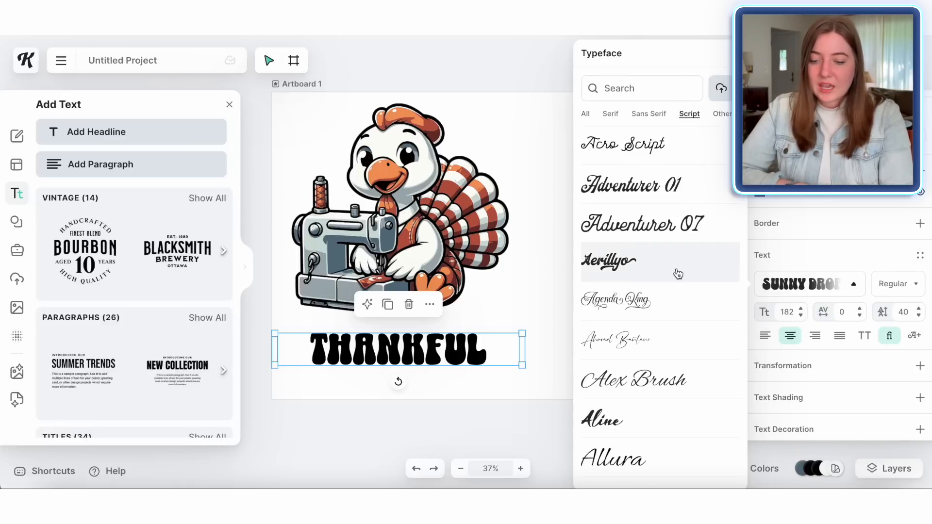
scroll(675, 270, "down", 2)
left_click(610, 176)
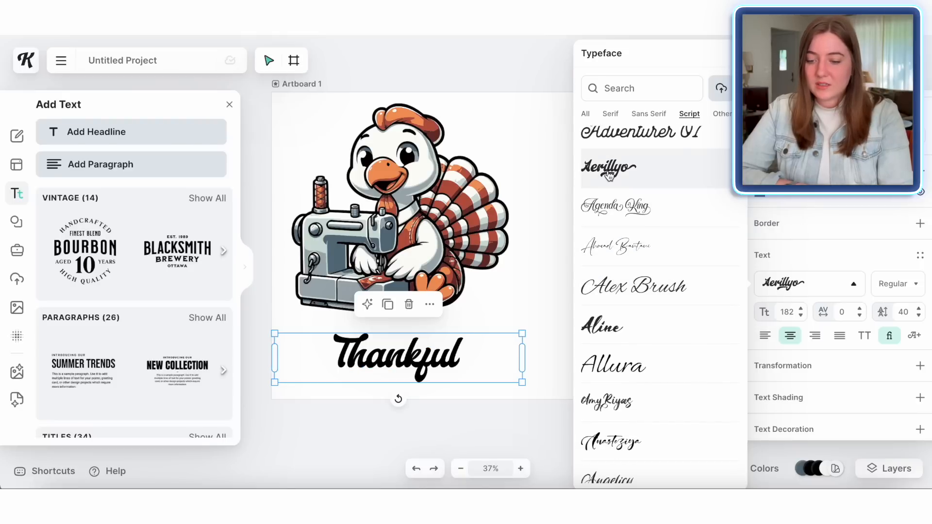
scroll(658, 340, "down", 2)
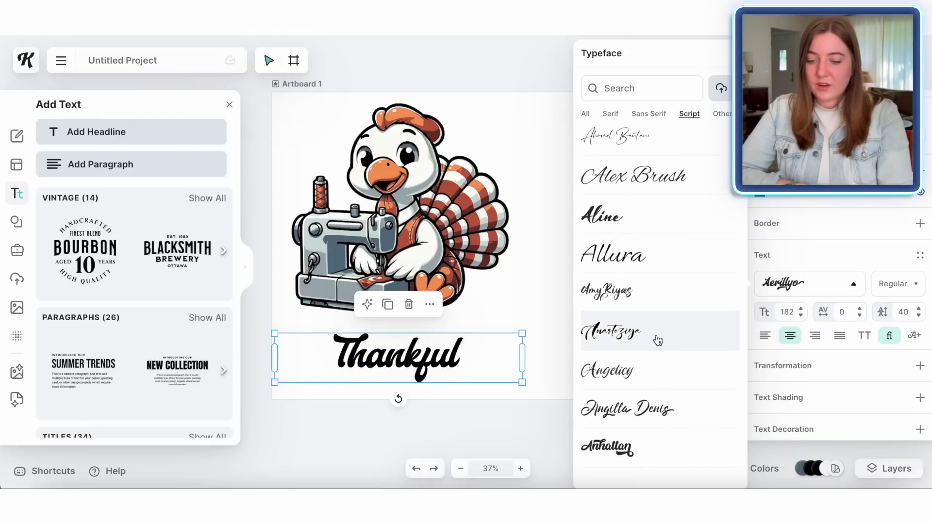
left_click(627, 293)
scroll(633, 352, "down", 3)
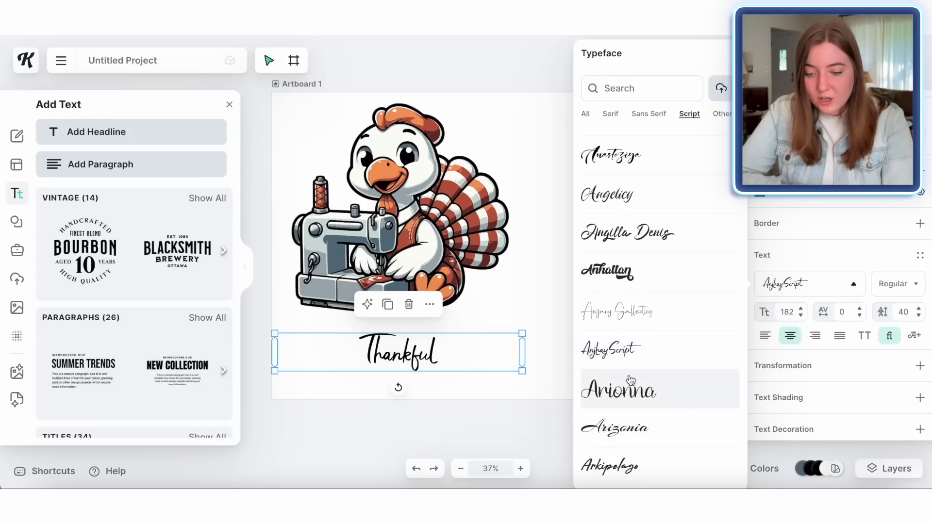
left_click(532, 311)
Step: Enlarge the "Thankful" text and move it up just beneath the turkey
left_click(420, 350)
left_click_drag(523, 351, 530, 411)
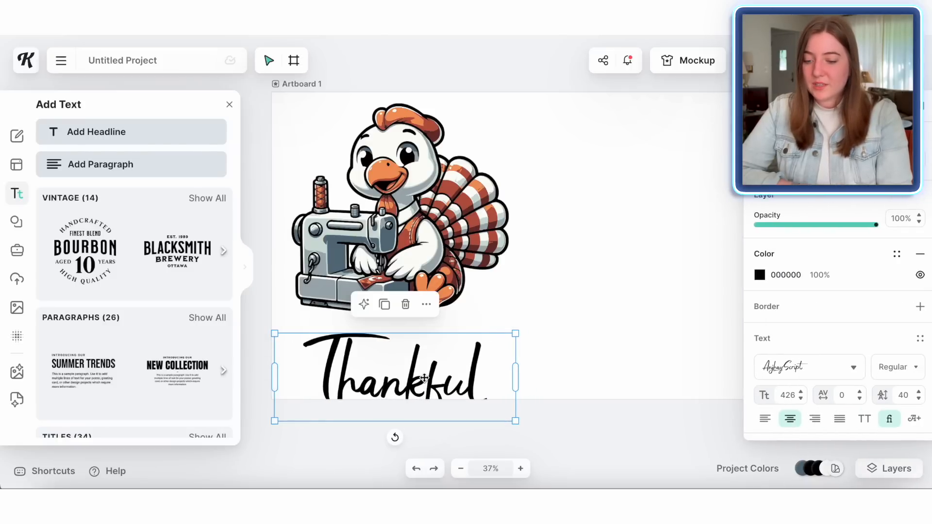
left_click_drag(419, 385, 408, 365)
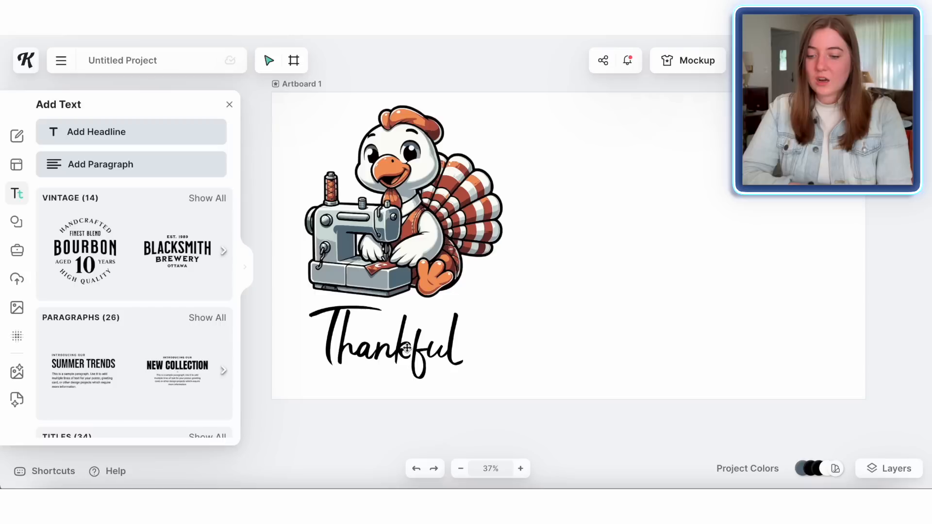
left_click(454, 335)
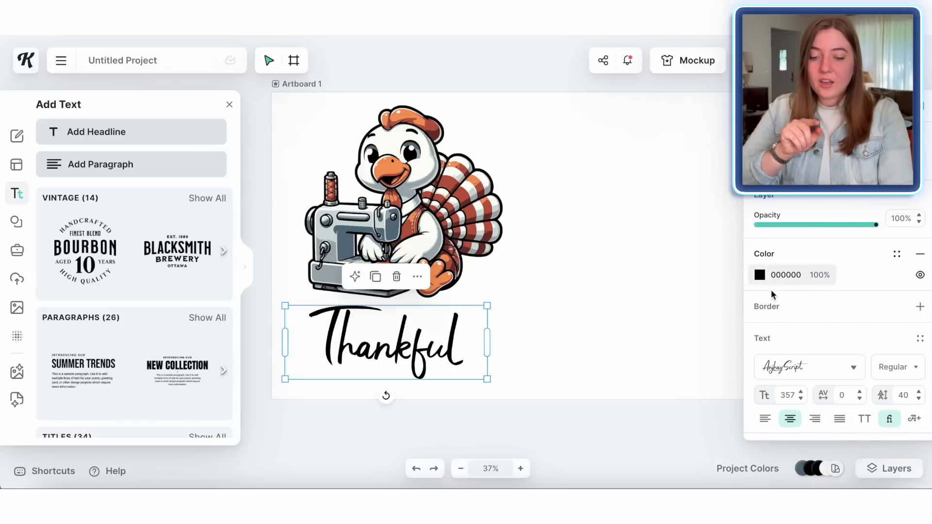
Step: Color the text by sampling the turkey's reddish-brown, B85440, with the eyedropper
left_click(760, 276)
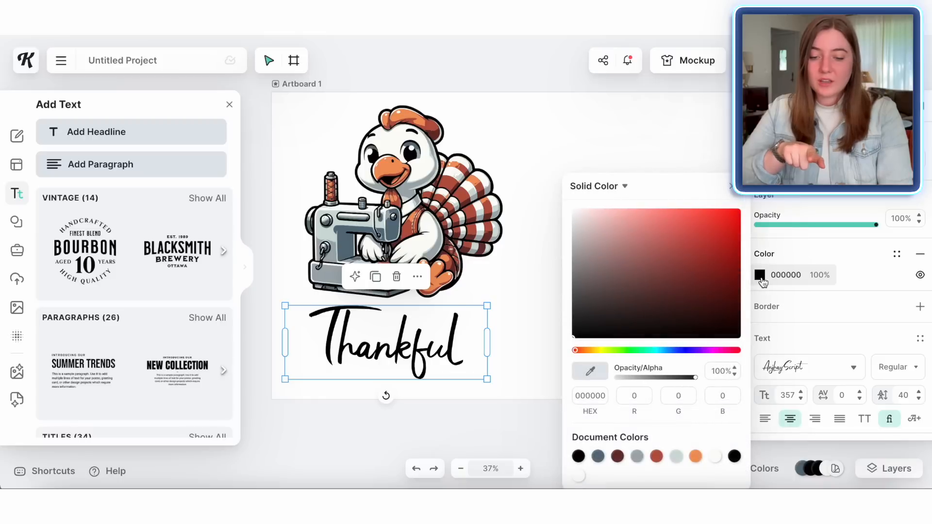
left_click(595, 374)
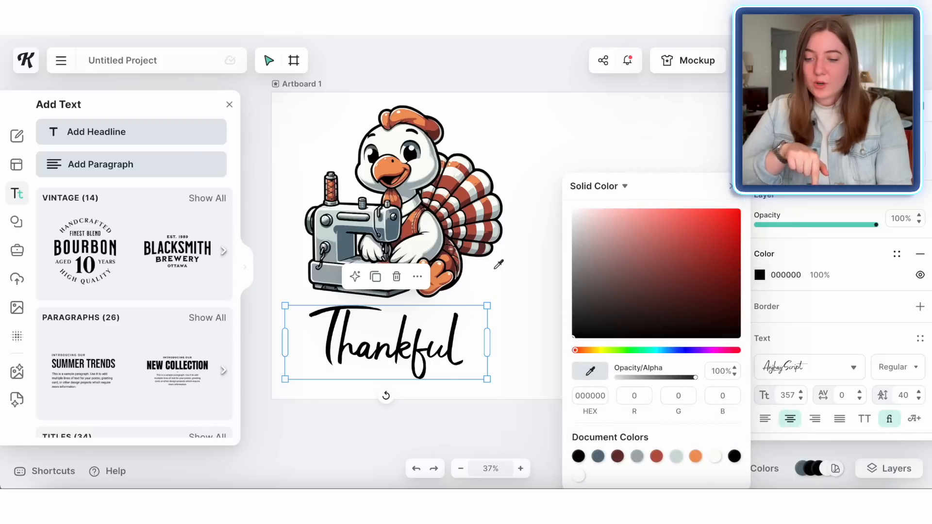
left_click(450, 190)
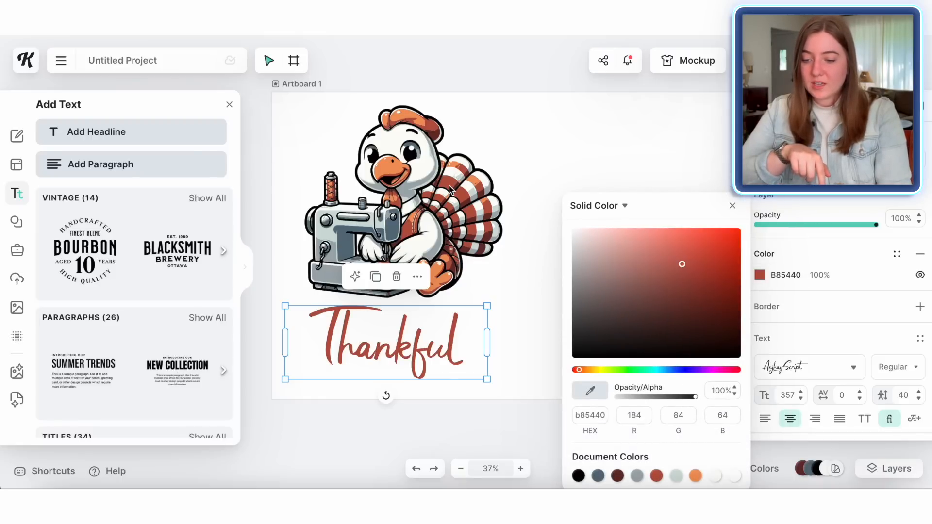
left_click(523, 312)
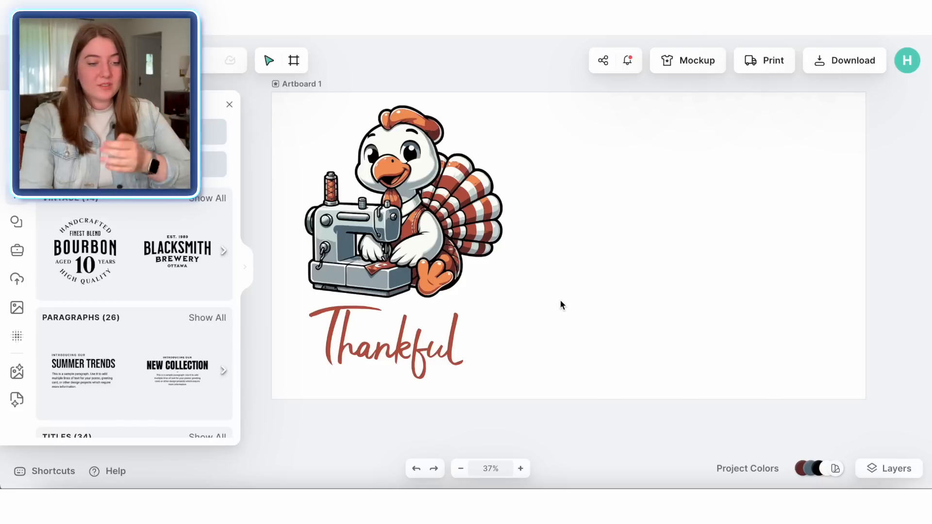
Step: Duplicate the turkey and text onto the artboard's right half and flip the copied turkey horizontally
left_click_drag(292, 105, 513, 380)
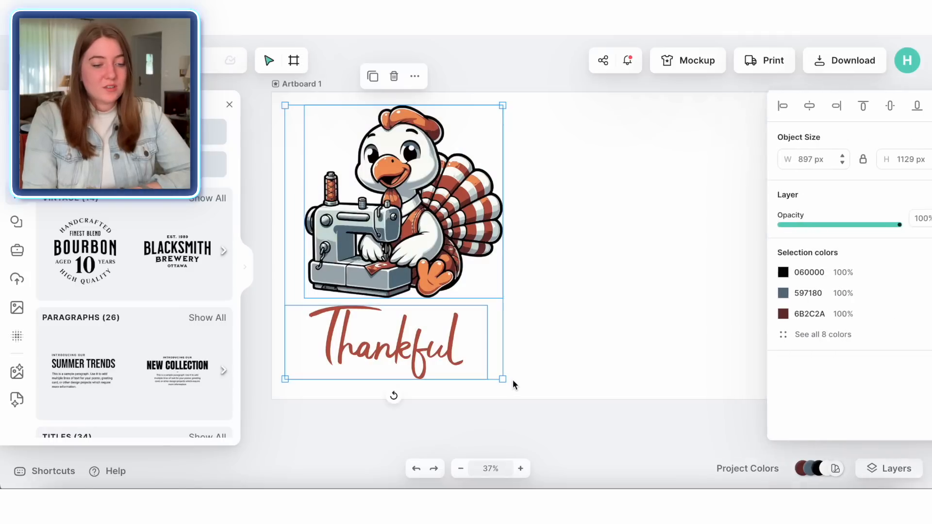
right_click(405, 291)
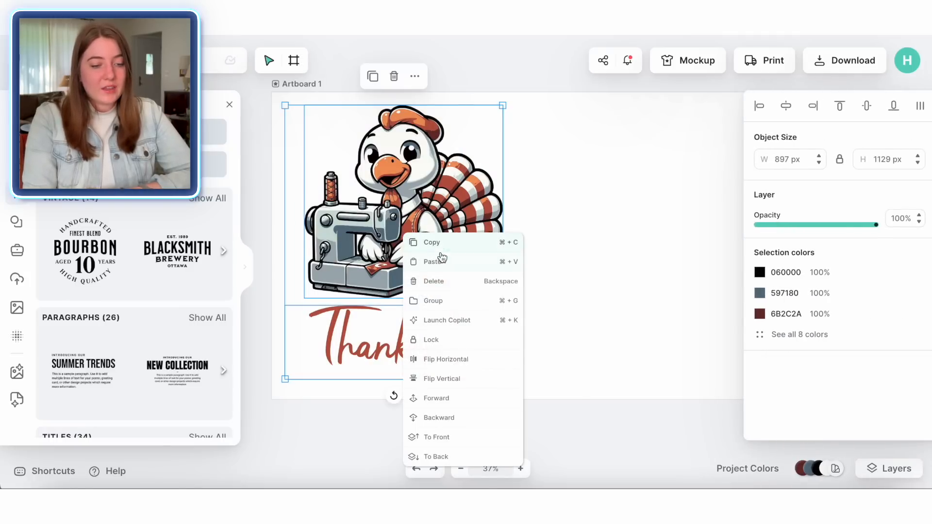
left_click(440, 243)
scroll(585, 283, "right", 3)
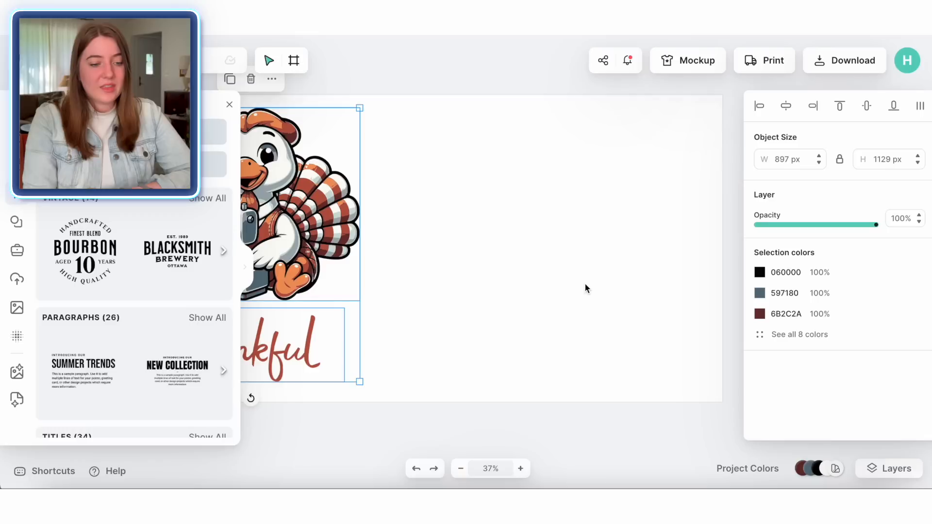
right_click(586, 287)
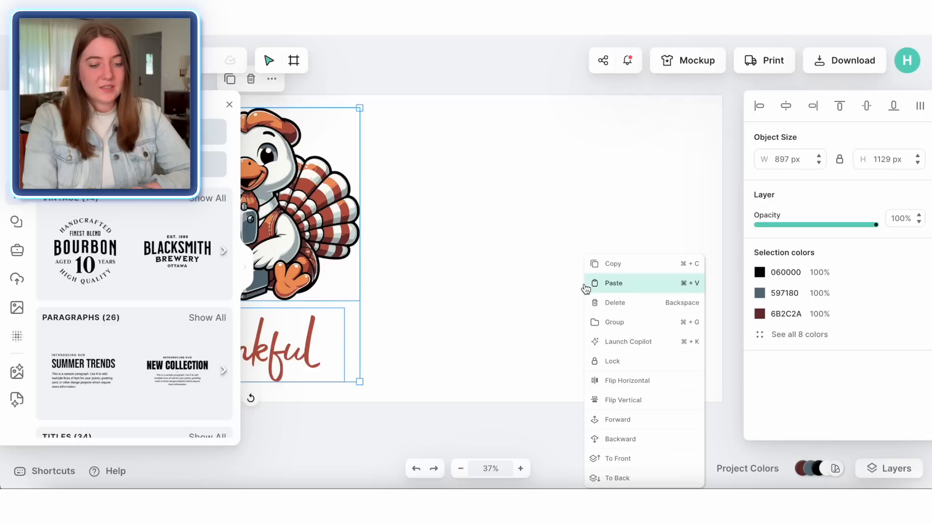
left_click(650, 284)
left_click_drag(539, 207, 541, 208)
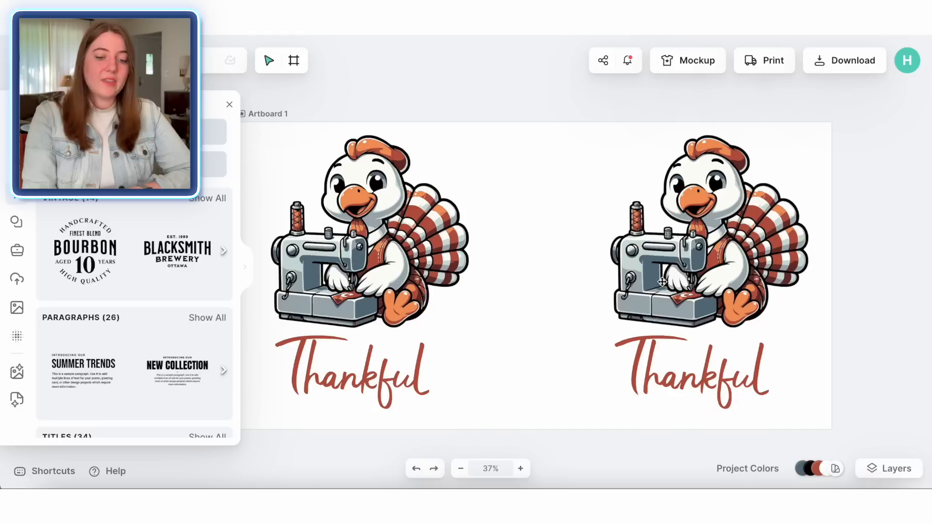
left_click(696, 257)
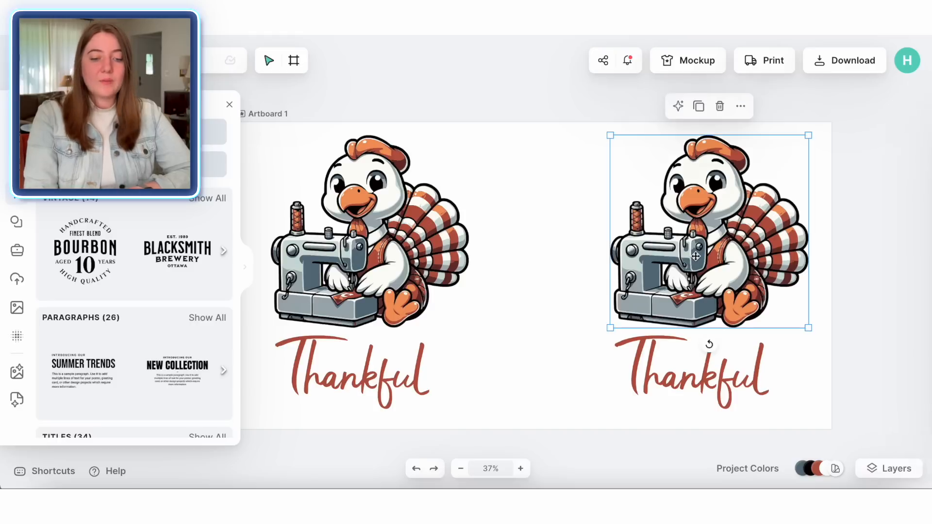
right_click(696, 259)
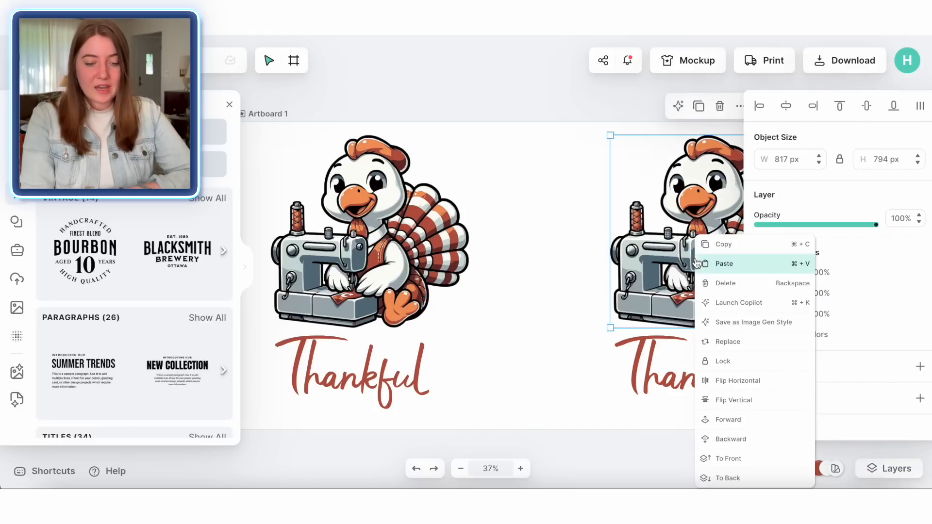
left_click(737, 381)
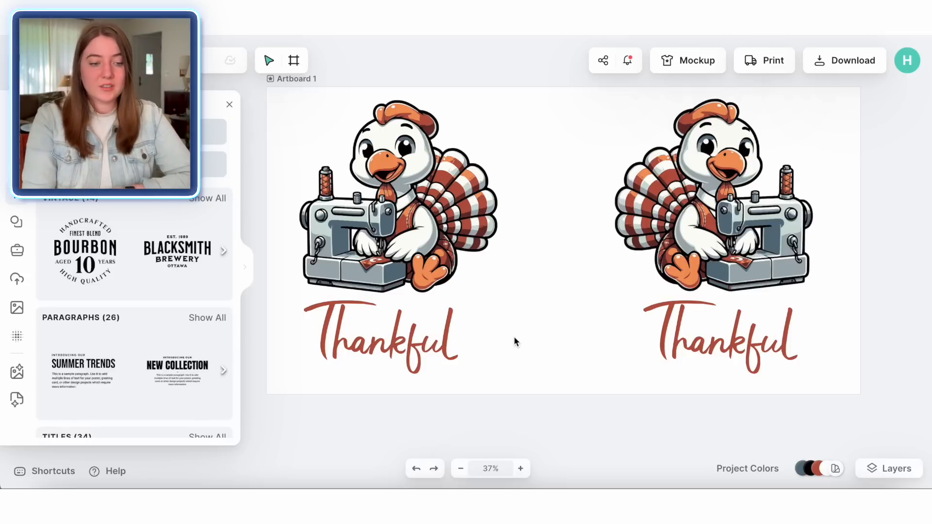
Step: Download the design as a PNG with the background removed
left_click(851, 61)
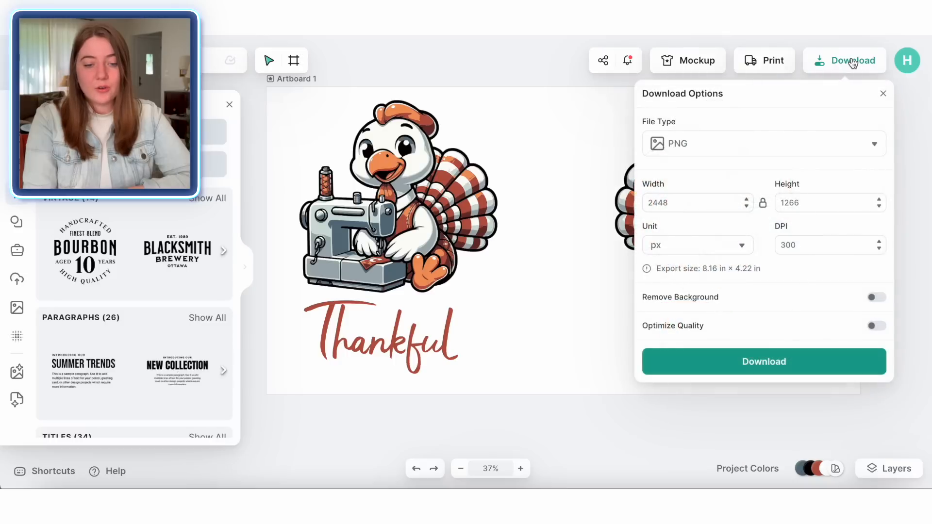
left_click(875, 299)
left_click(784, 373)
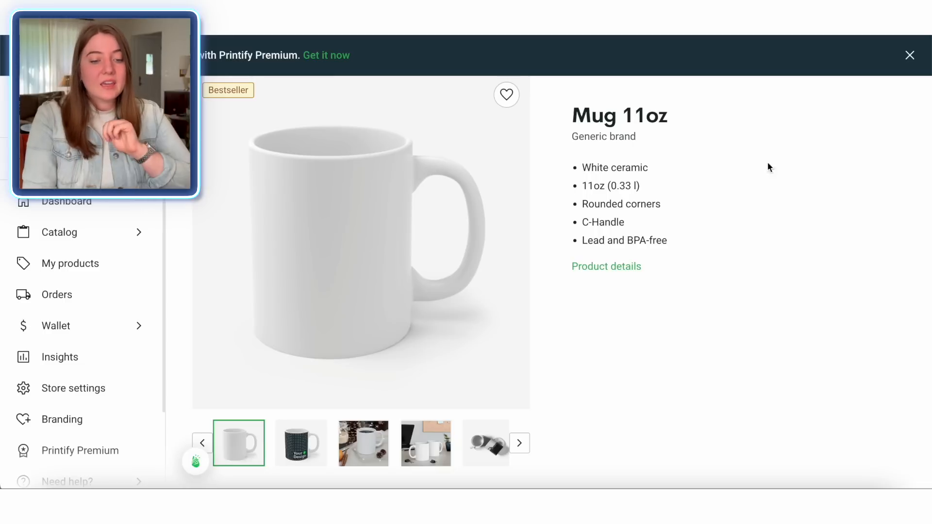
Step: In Printify, start designing the 11oz mug with the SPOKE Custom Products provider
scroll(626, 264, "down", 5)
scroll(626, 261, "down", 2)
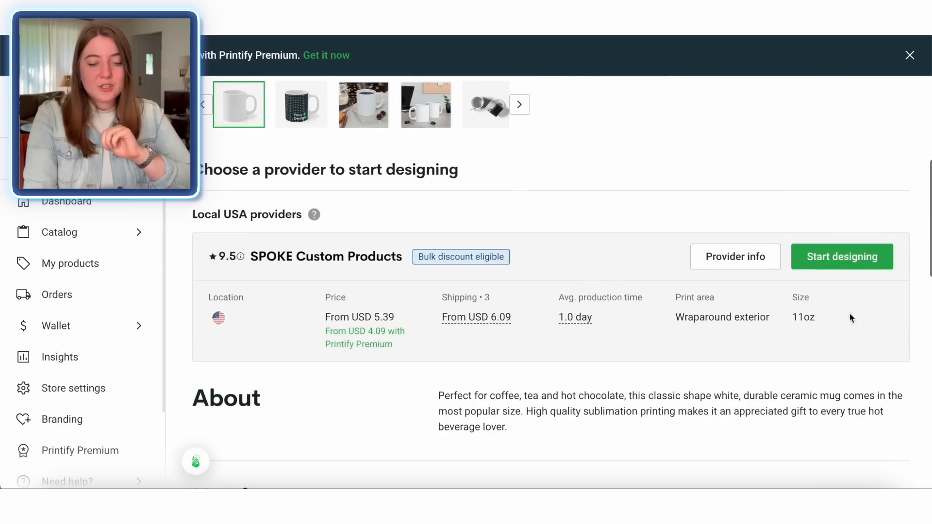
left_click(839, 268)
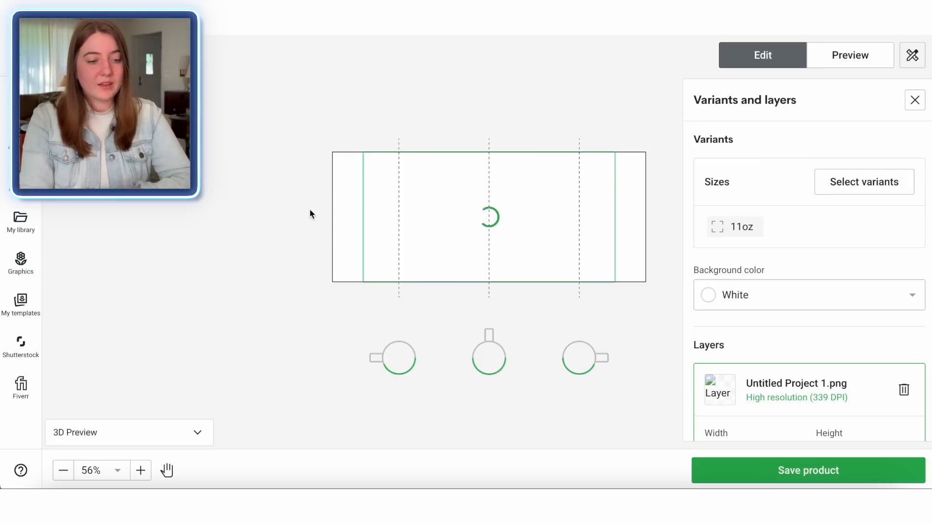
Step: Place the downloaded design onto the mug's wraparound print area
left_click_drag(363, 283, 346, 287)
left_click_drag(520, 214, 531, 215)
left_click(660, 314)
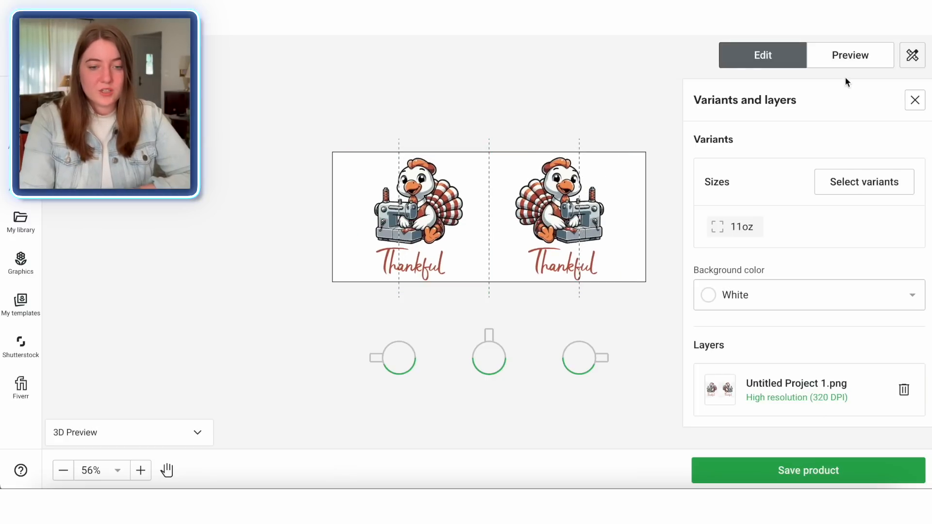
Step: Preview the mug mockups of the design
left_click(852, 63)
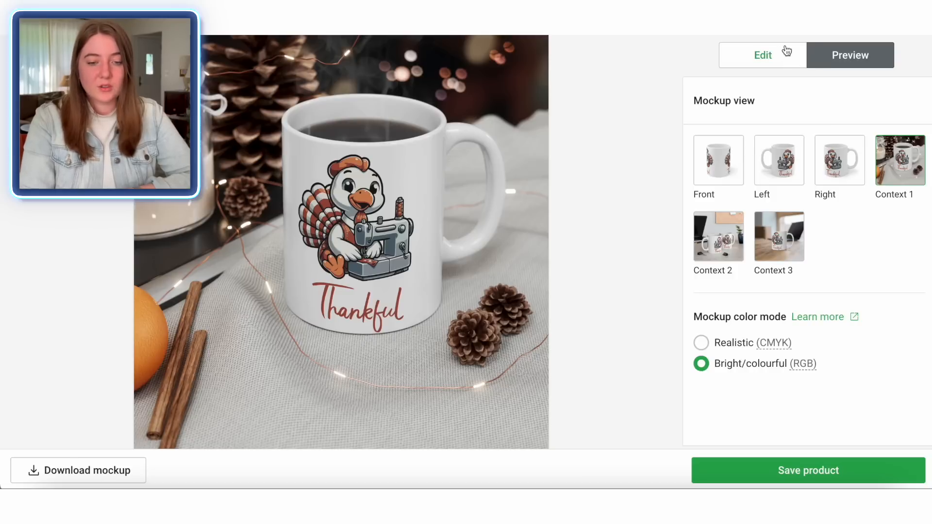
left_click(763, 56)
left_click(860, 57)
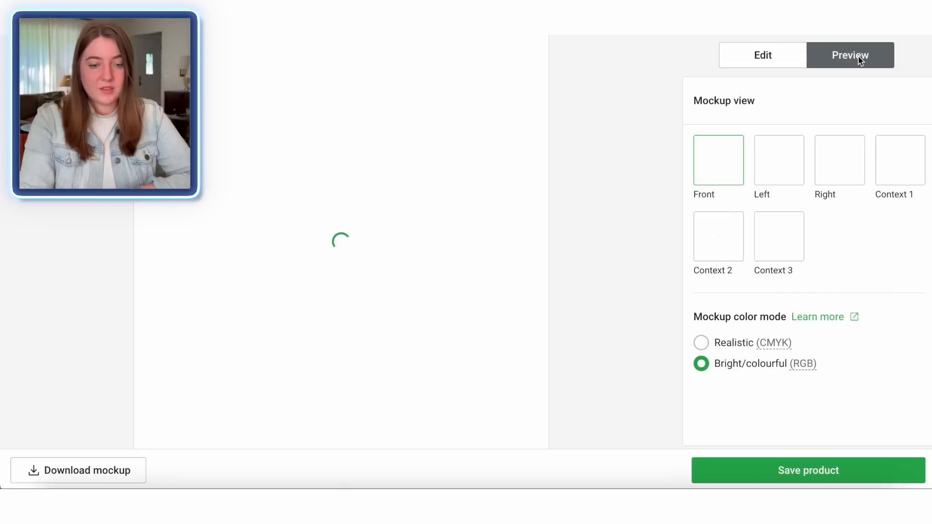
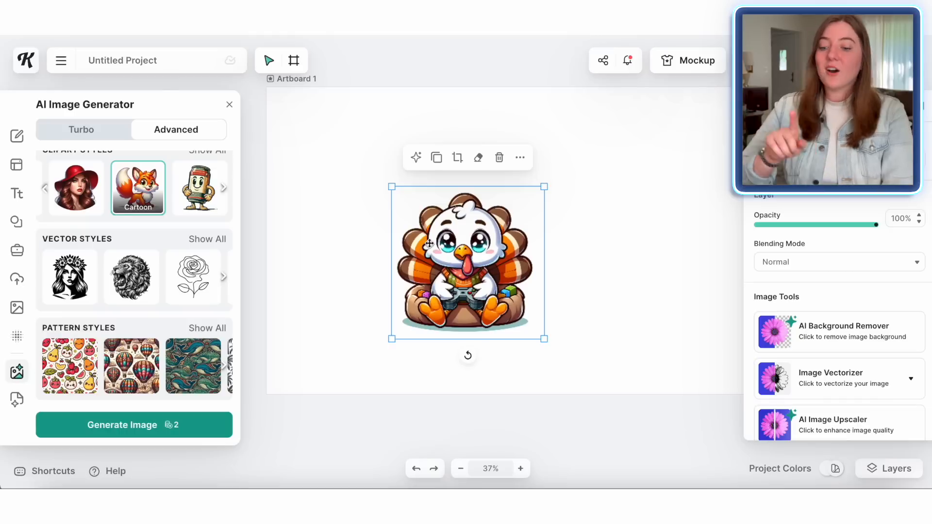
Step: Resize the turkey image and reposition it toward the artboard's upper left
left_click_drag(392, 188, 268, 162)
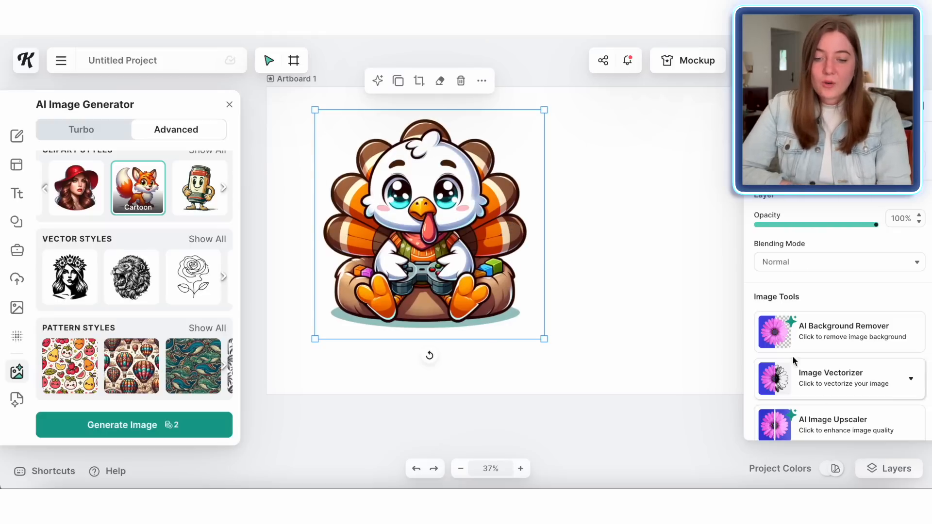
left_click(850, 345)
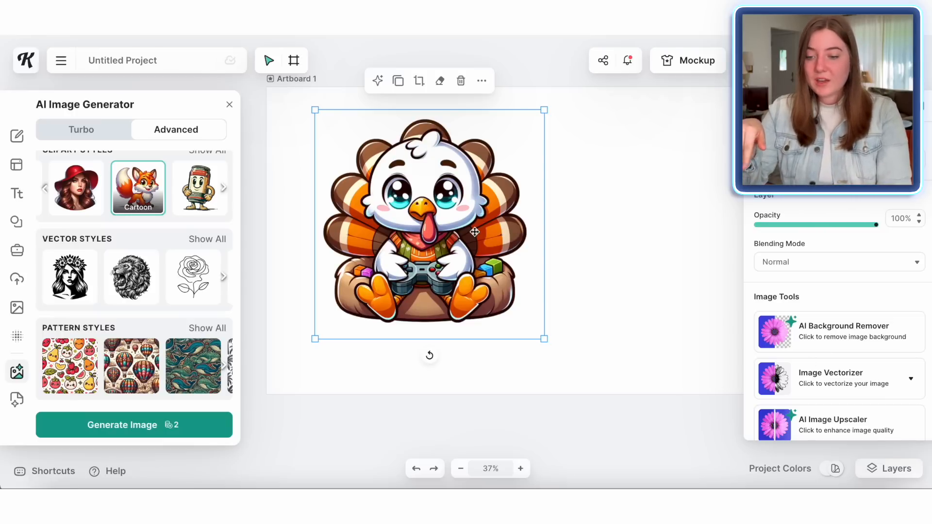
left_click_drag(546, 341, 507, 305)
left_click_drag(476, 245, 429, 233)
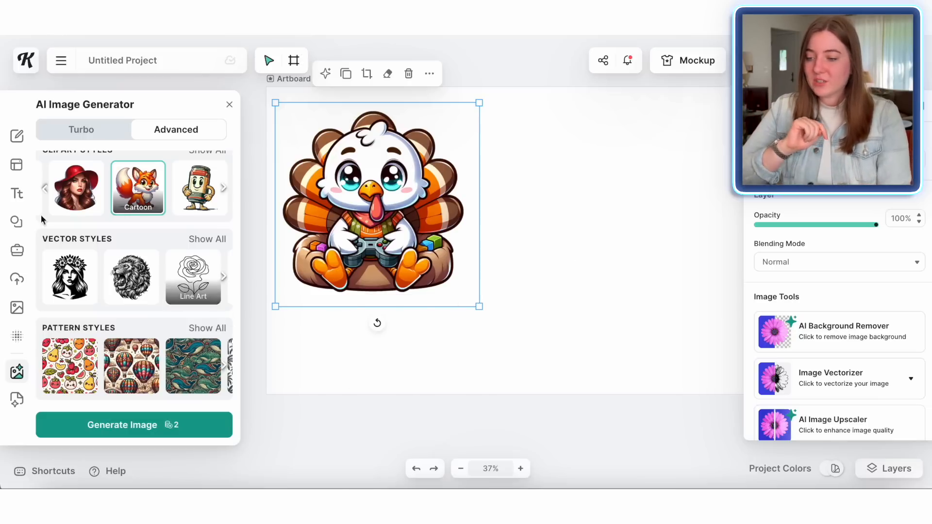
Step: Add a headline text reading "Thankful" below the turkey
left_click(18, 194)
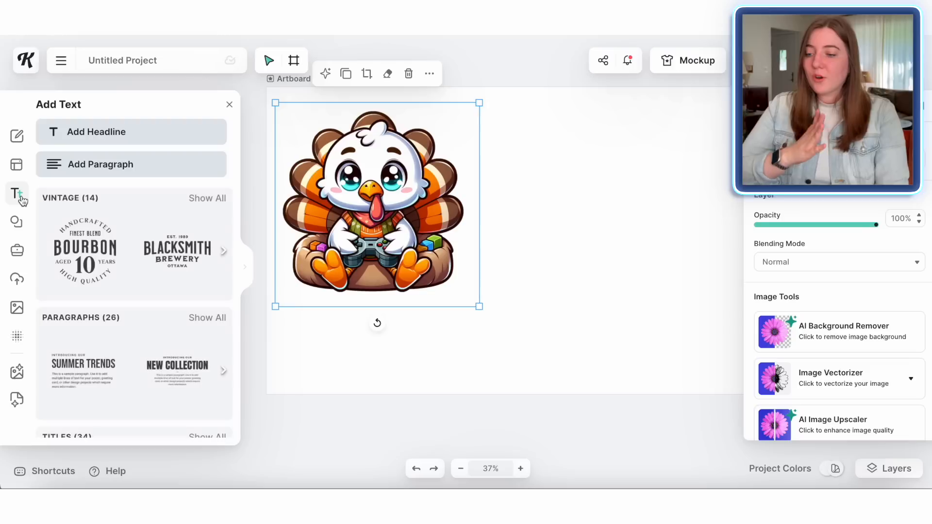
left_click(129, 140)
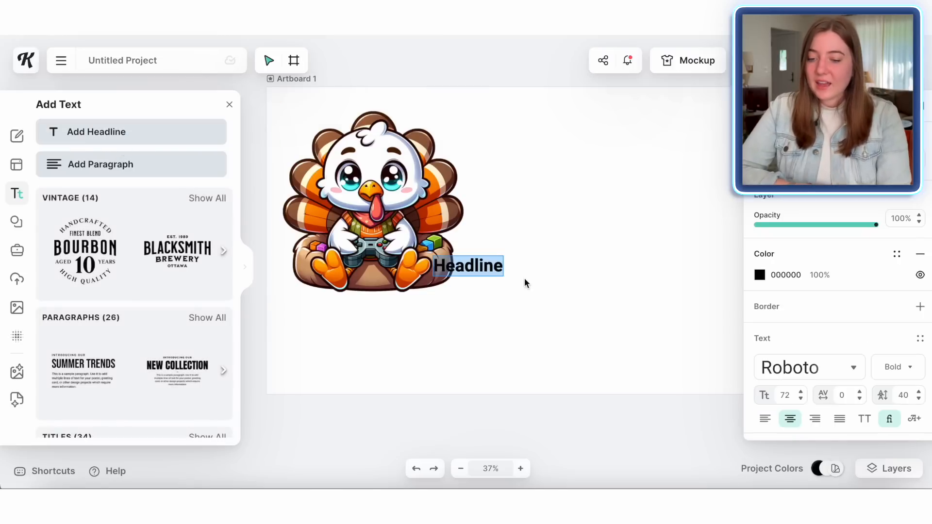
type("Thankful")
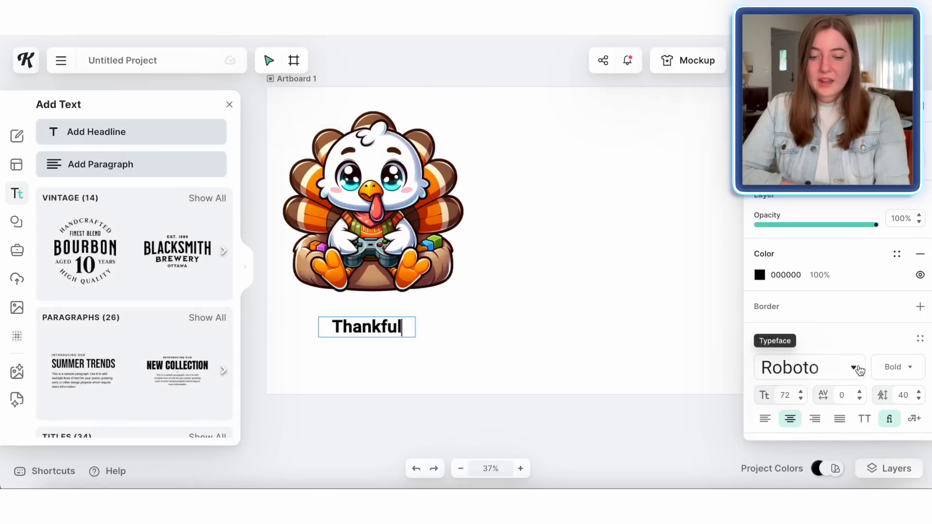
Step: Change the headline's typeface to Sunny Drop
left_click(856, 368)
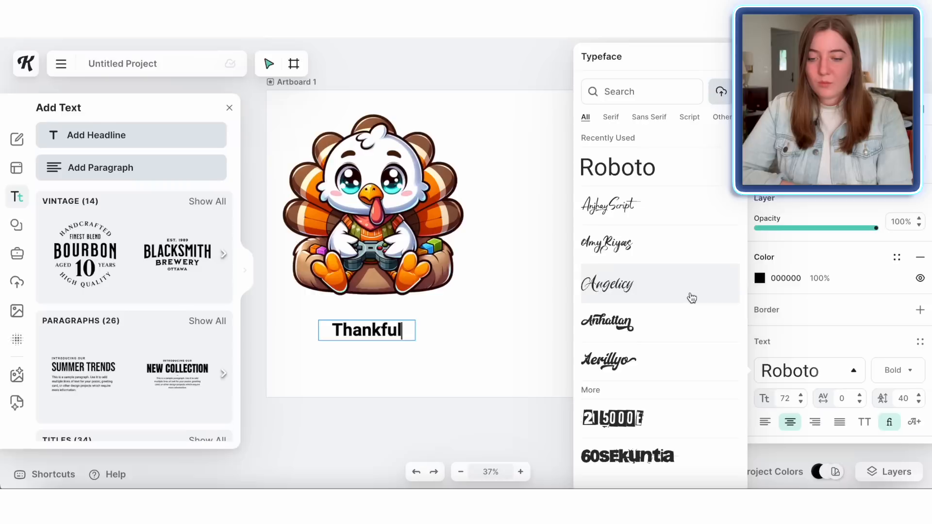
scroll(692, 298, "down", 3)
scroll(692, 298, "down", 10)
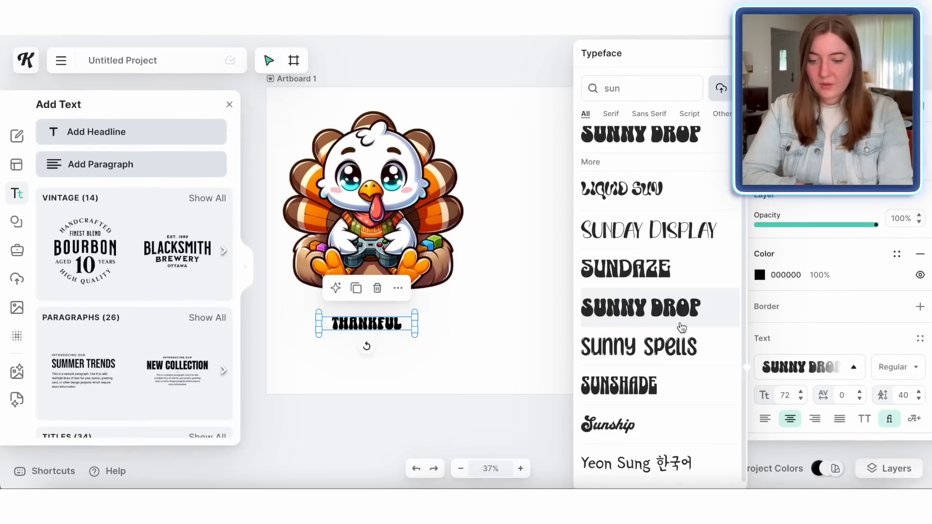
left_click(522, 307)
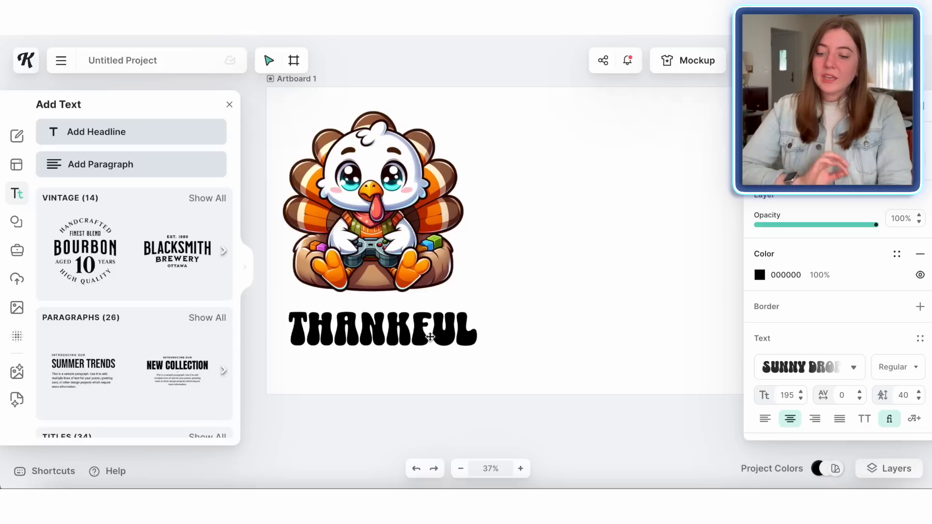
Step: Nudge the turkey image slightly to sit above the headline
left_click(430, 336)
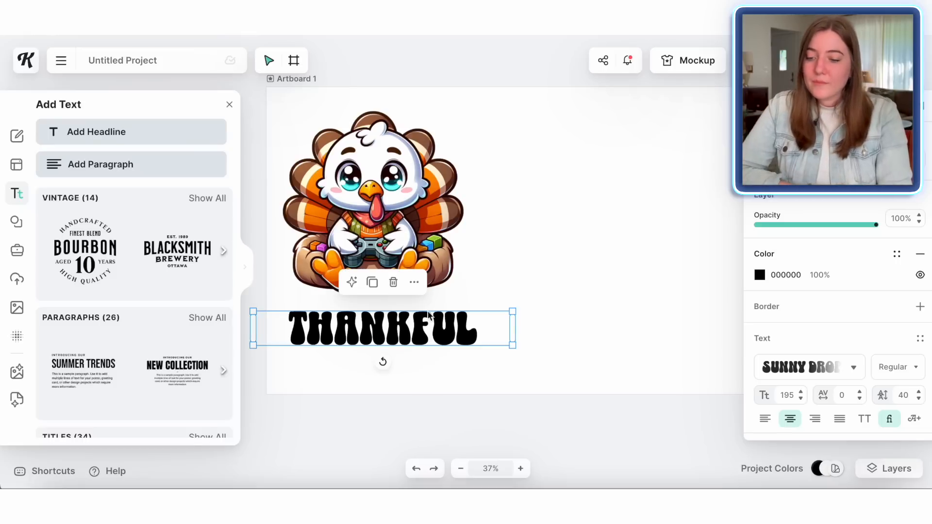
left_click_drag(406, 220, 412, 225)
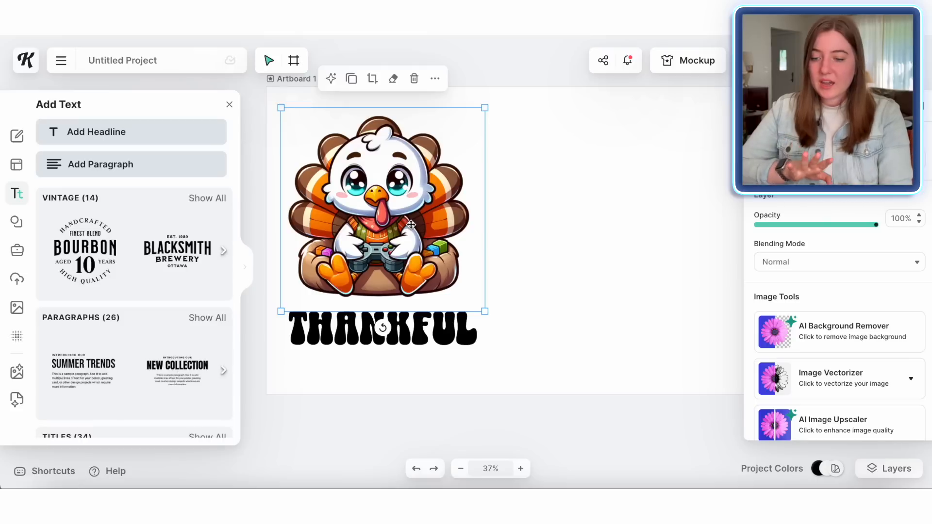
Step: Browse the Sans Serif typefaces and switch the headline to VG5000
left_click(349, 328)
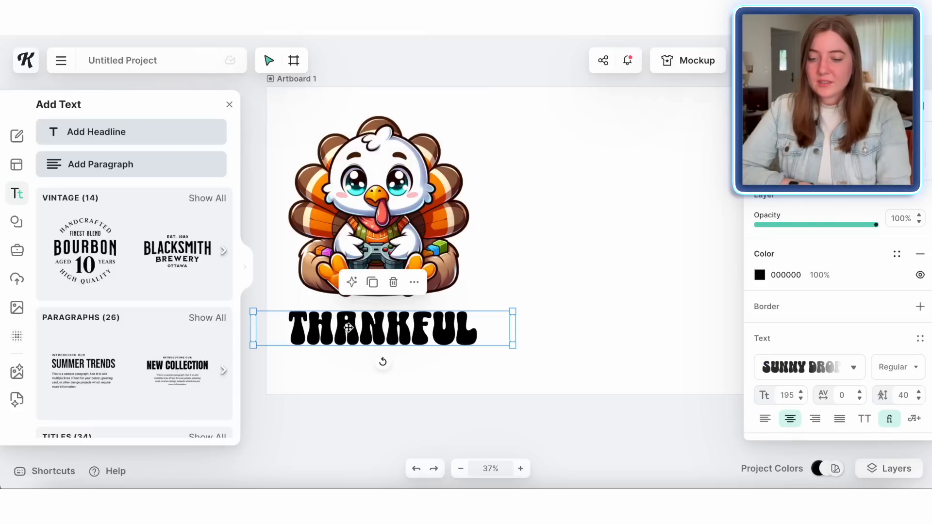
left_click(855, 369)
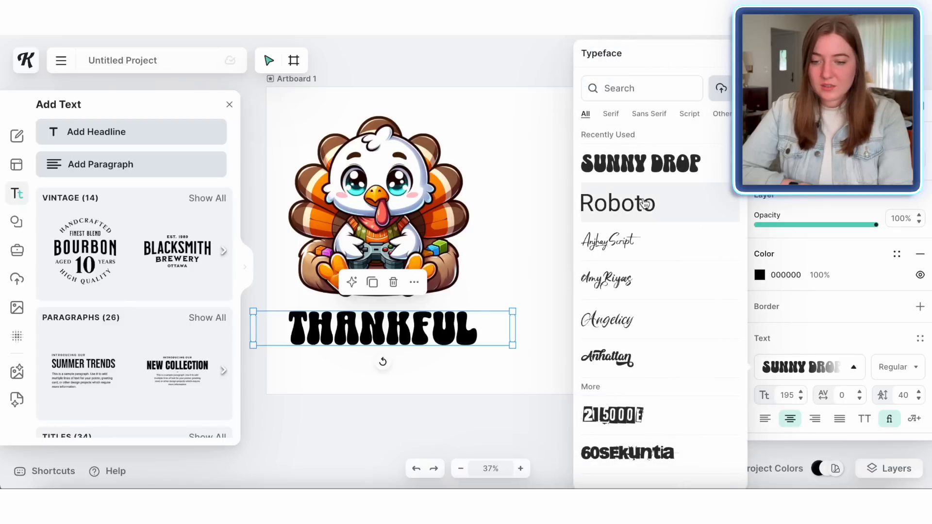
left_click(611, 114)
scroll(662, 322, "down", 15)
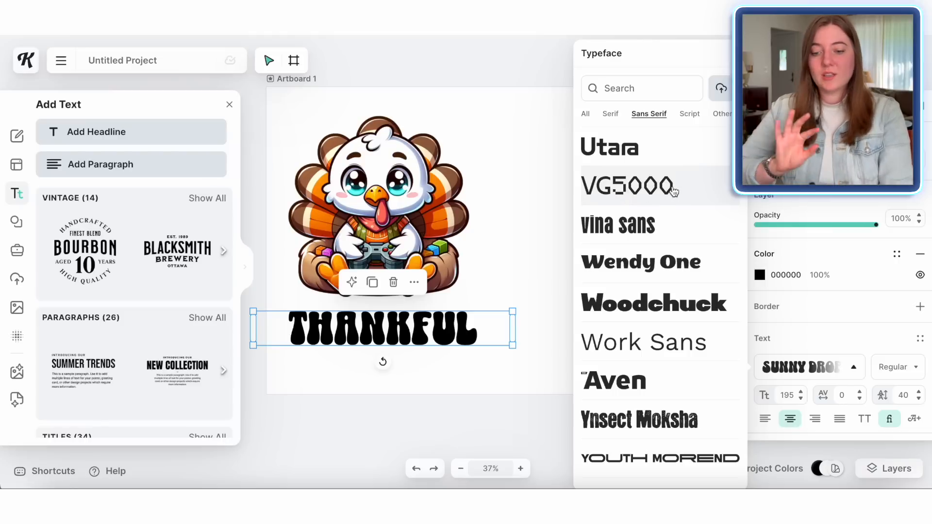
left_click(674, 191)
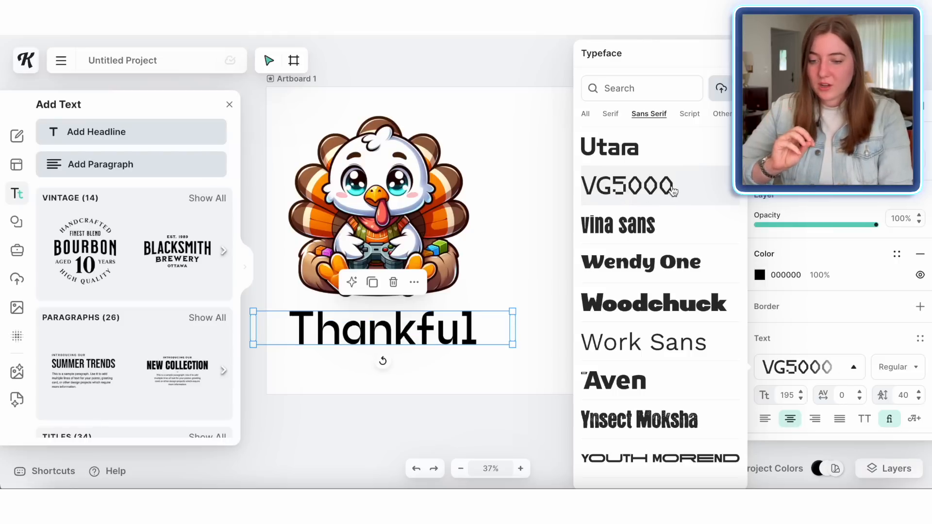
Step: Retype the headline as "THANKFUL" in capitals and nudge it slightly right
double_click(468, 325)
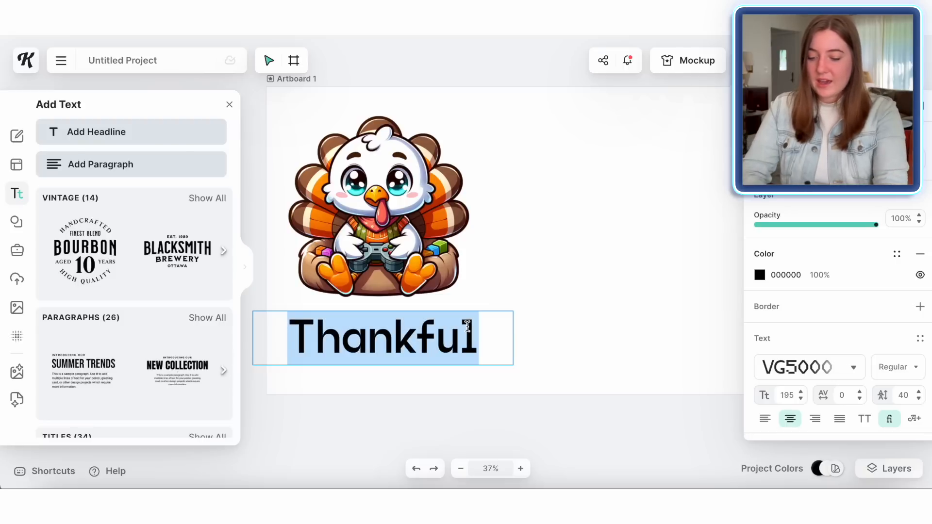
type("THANKFUL")
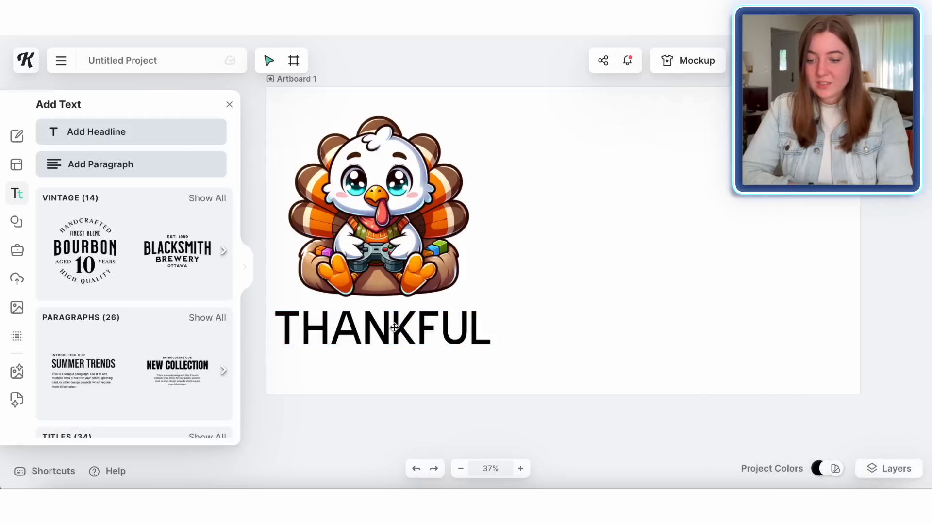
left_click_drag(395, 327, 402, 326)
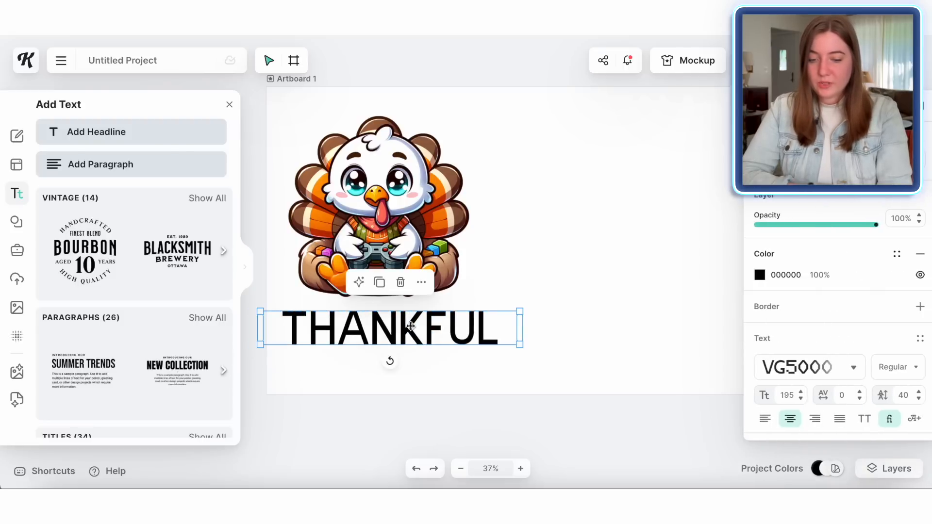
Step: Try other Sans Serif typefaces on the headline, settling on FR≡AK GroteskNext
left_click(853, 368)
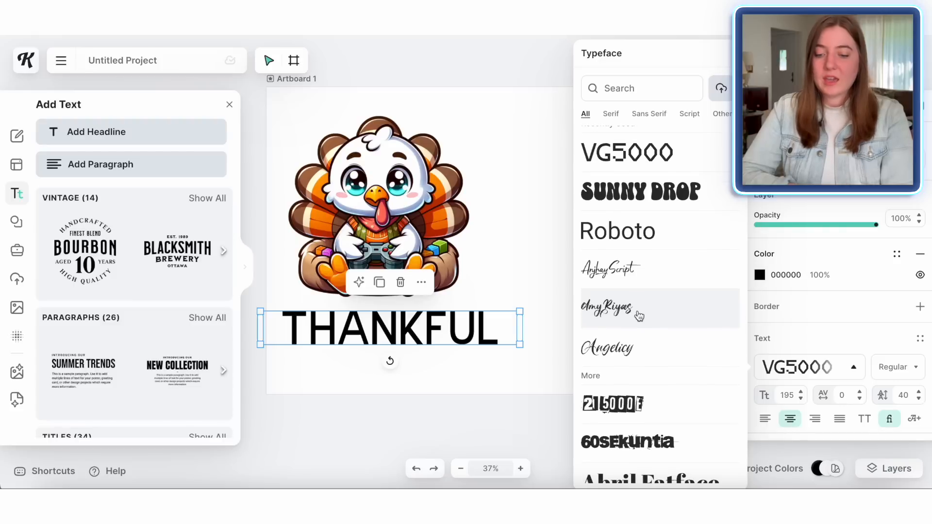
left_click(664, 115)
scroll(671, 343, "down", 5)
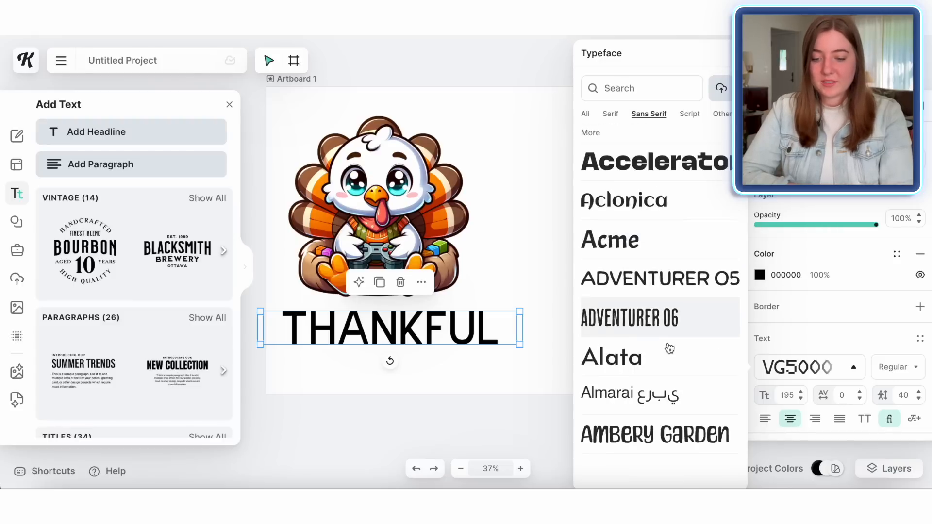
left_click(635, 251)
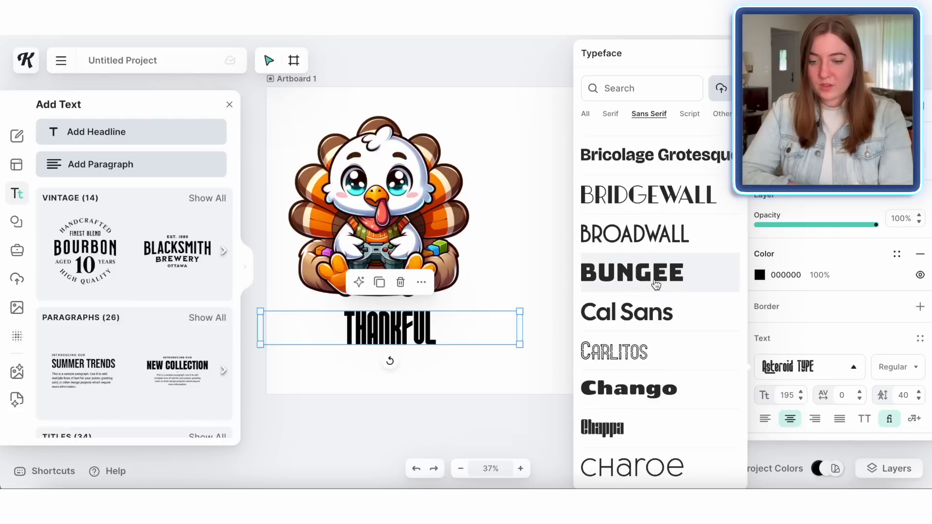
left_click(655, 282)
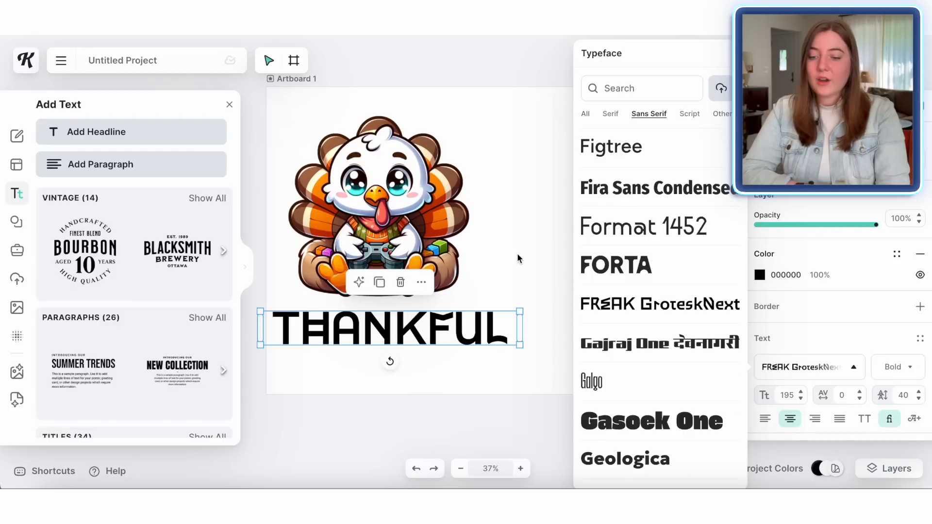
left_click(518, 259)
Step: Scale the headline down slightly to about size 180 so it fits under the turkey
left_click(381, 327)
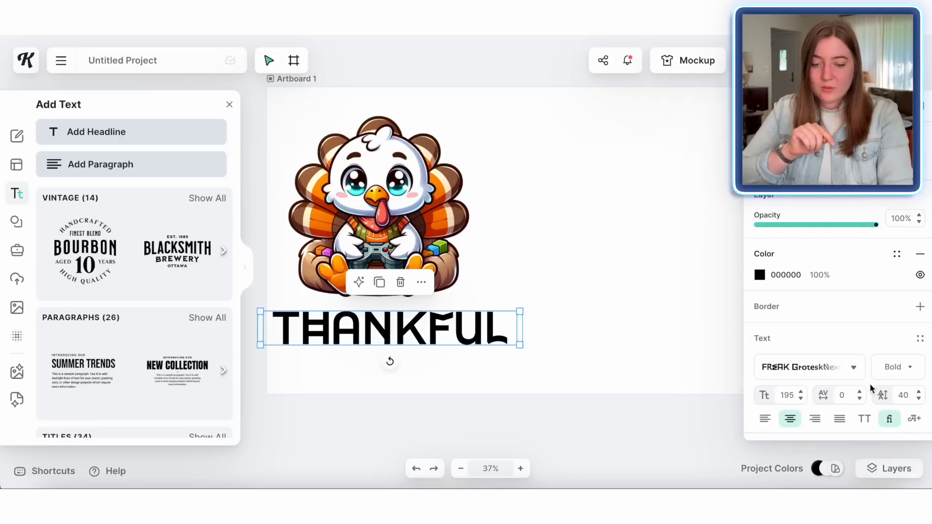
left_click(853, 376)
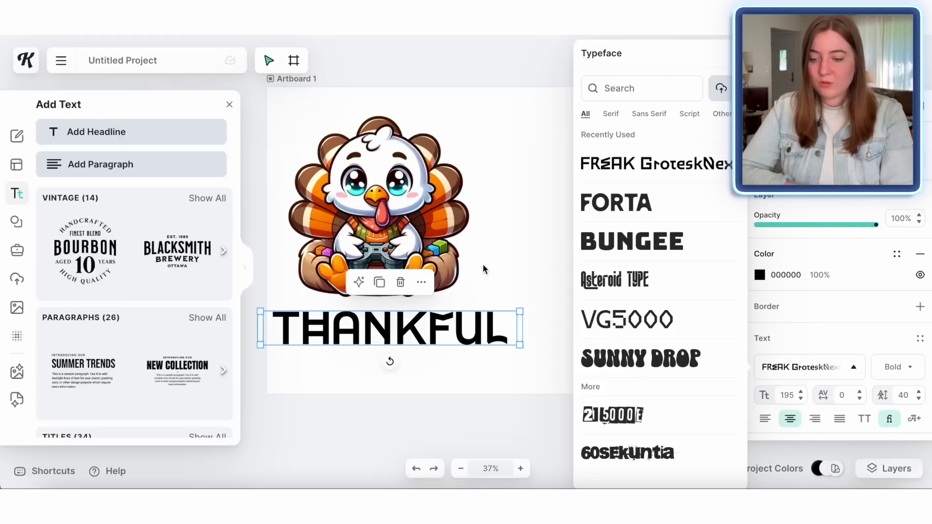
left_click(504, 248)
left_click(502, 335)
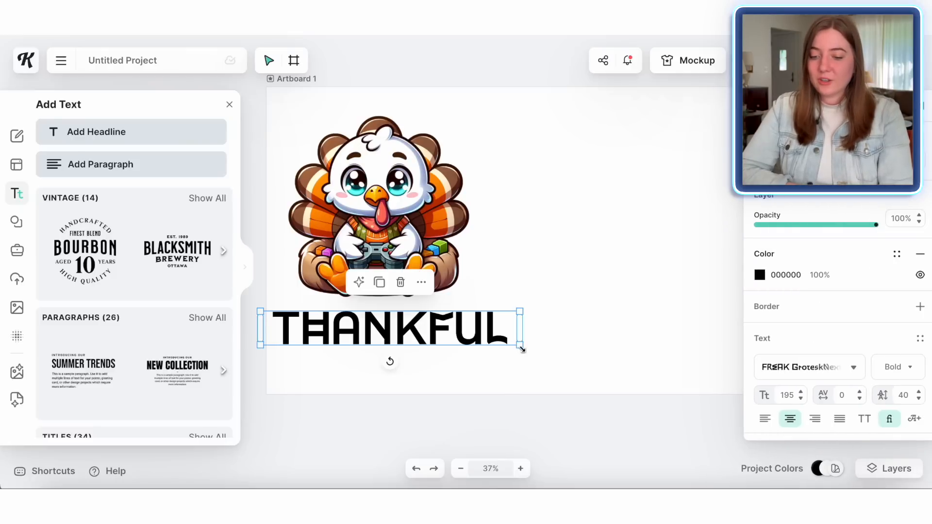
left_click_drag(519, 348, 500, 344)
left_click(561, 350)
Step: Color the headline orange F37901 by sampling the turkey with the eyedropper
left_click(383, 335)
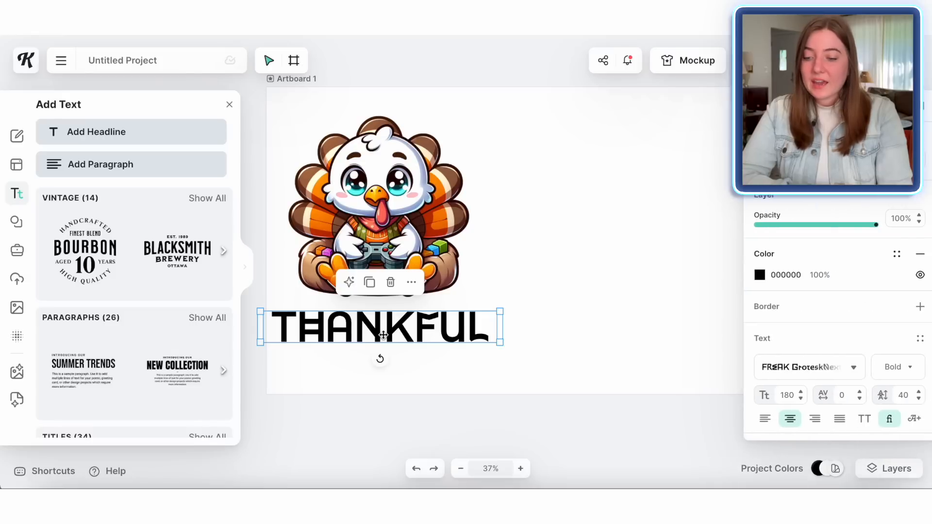
left_click(760, 276)
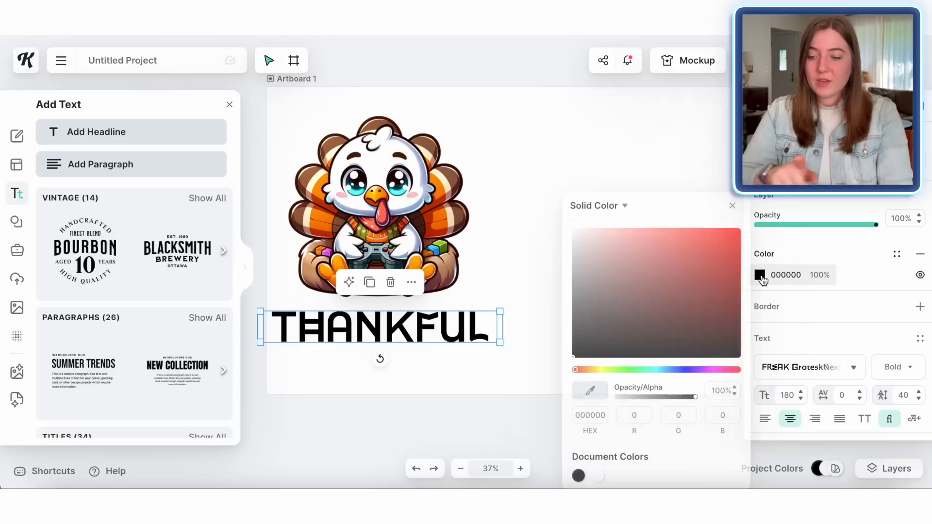
left_click(597, 395)
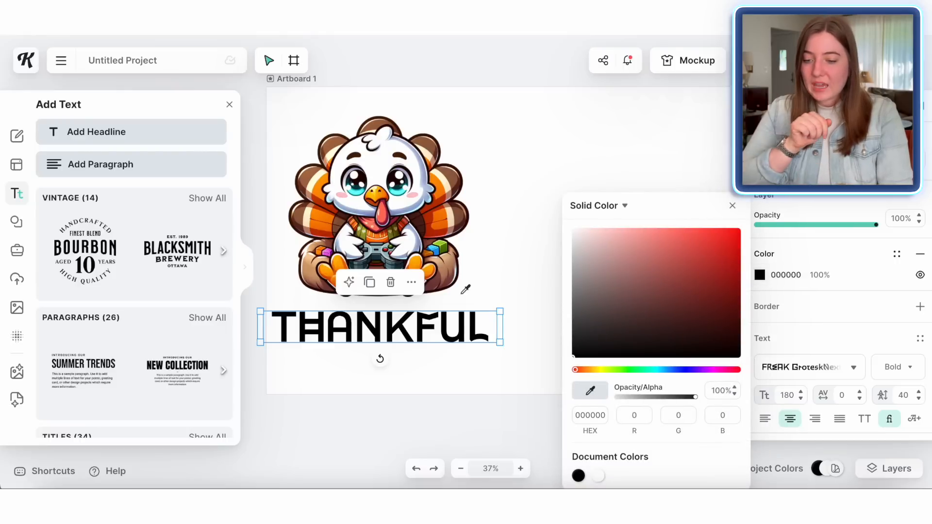
left_click(431, 214)
left_click(591, 391)
left_click(440, 206)
left_click(446, 325)
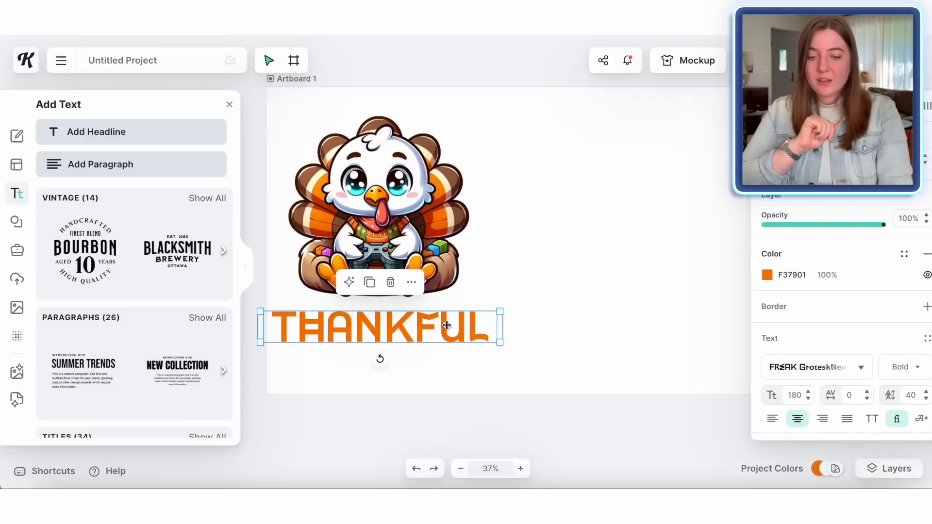
Step: Add a black border to the headline with a border weight of about 11.40
scroll(813, 287, "down", 1)
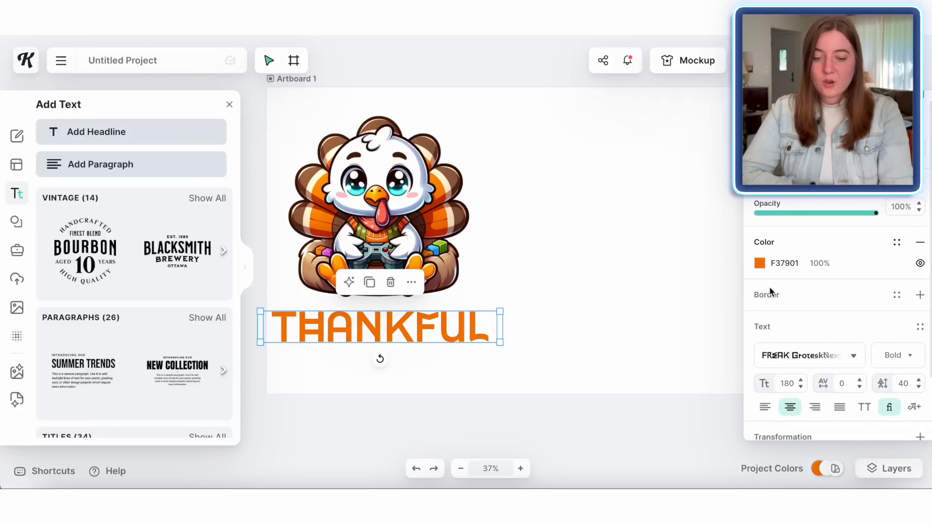
left_click(921, 295)
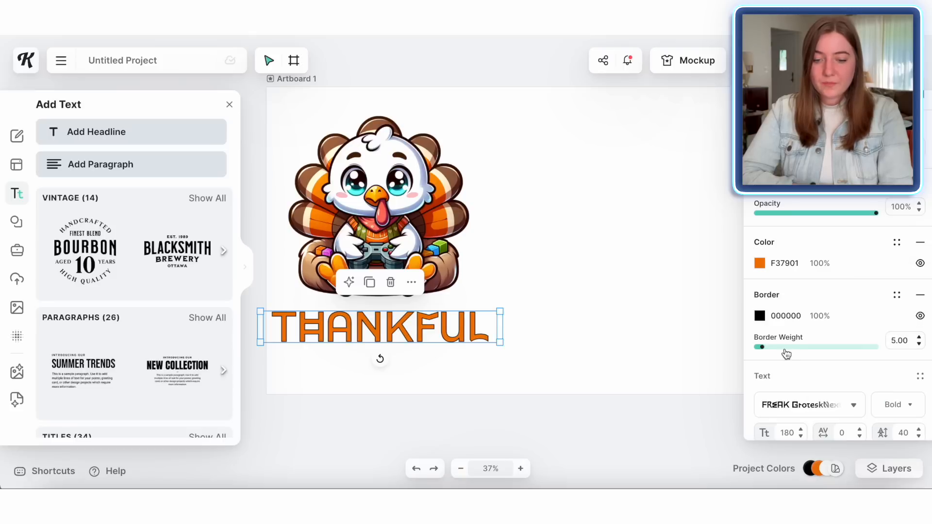
left_click_drag(767, 348, 772, 348)
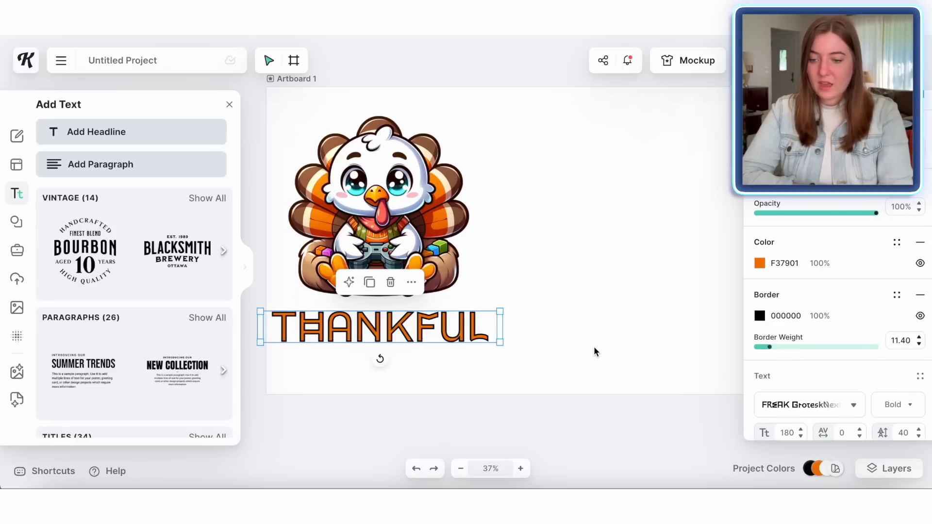
left_click(593, 345)
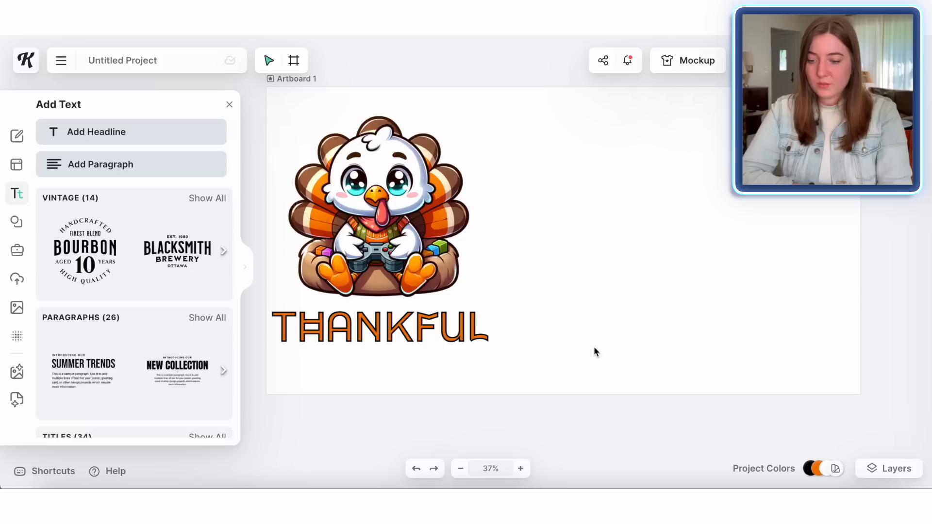
Step: Curve the headline with an Arch transformation, lower the arch curve, and nudge it up just under the turkey
left_click(391, 327)
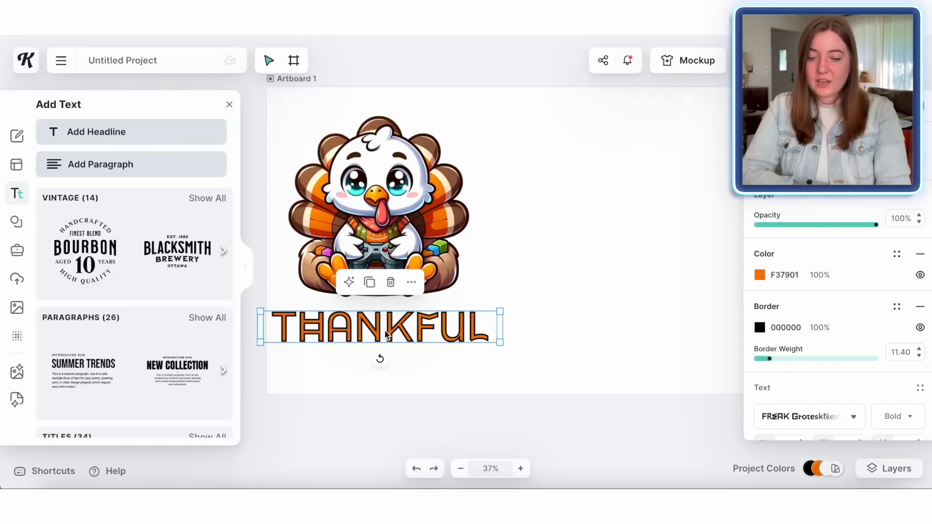
scroll(846, 388, "down", 3)
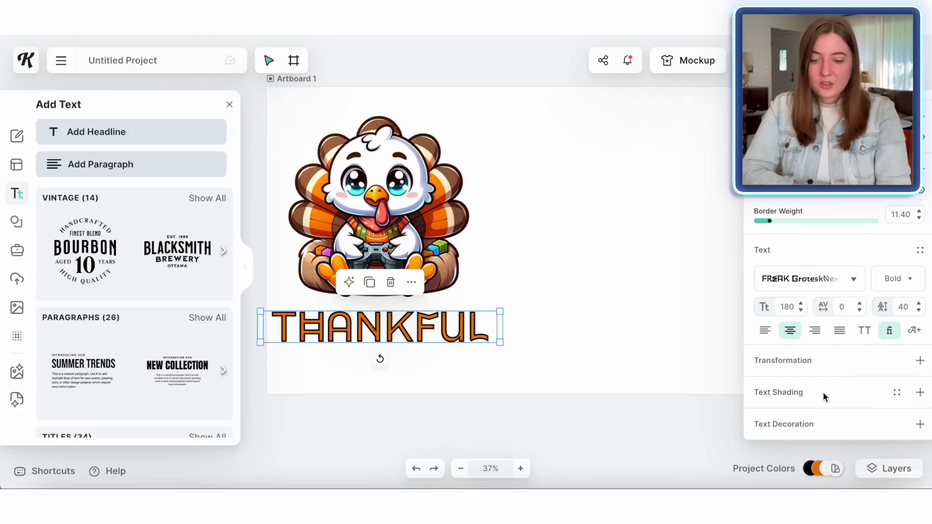
left_click(920, 361)
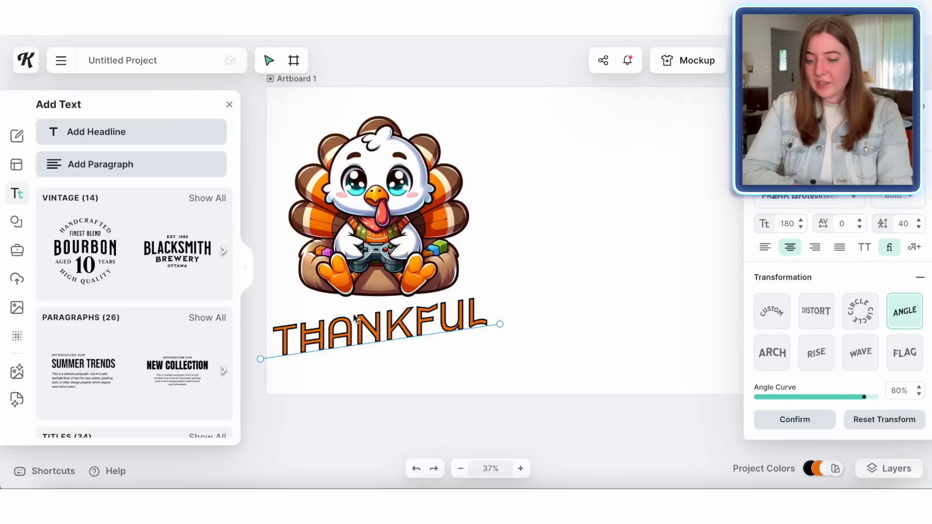
left_click_drag(352, 332, 354, 330)
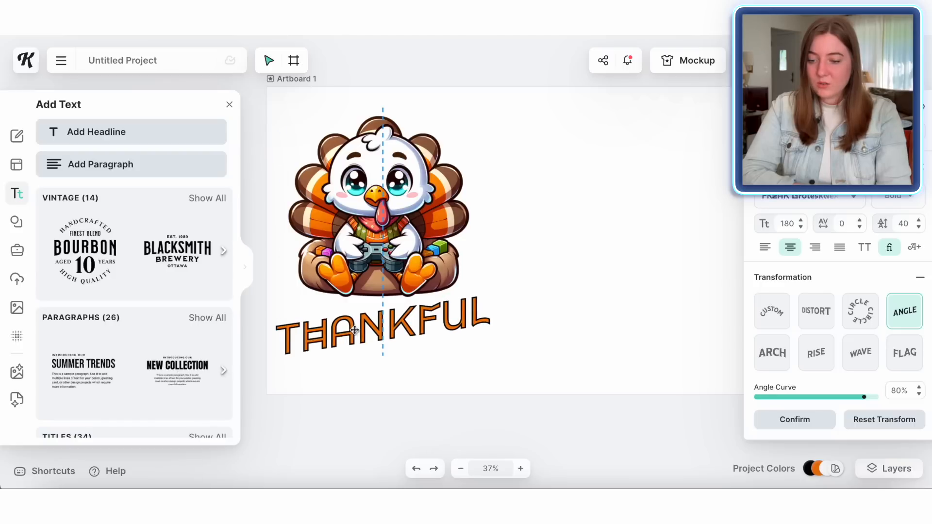
left_click(771, 354)
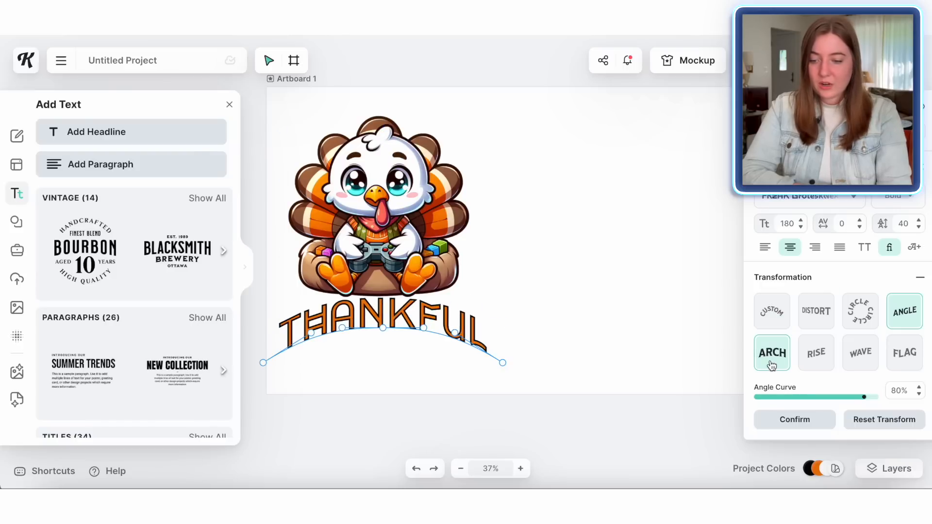
left_click_drag(864, 397, 797, 398)
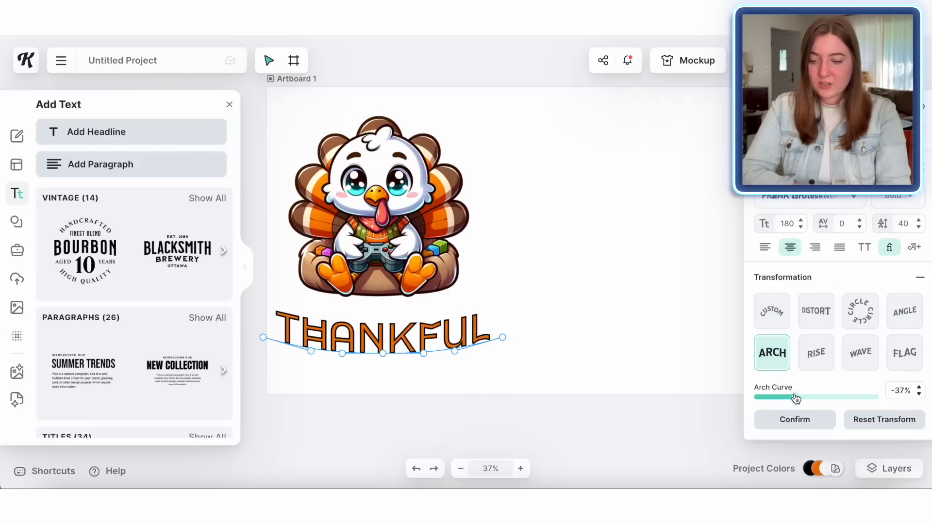
left_click(579, 354)
left_click_drag(392, 343, 396, 327)
left_click(542, 359)
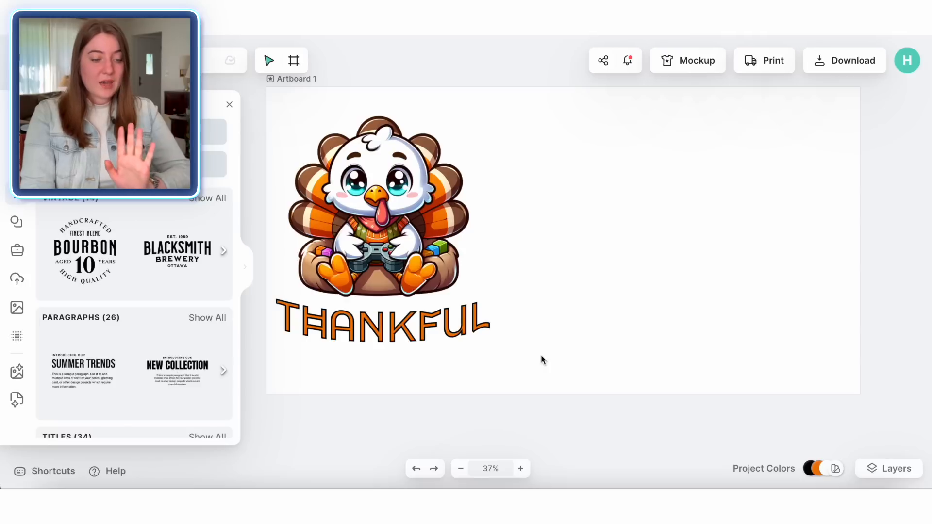
Step: Select the turkey and headline together, duplicate them, and place the copy on the artboard's other half
left_click_drag(542, 360, 336, 137)
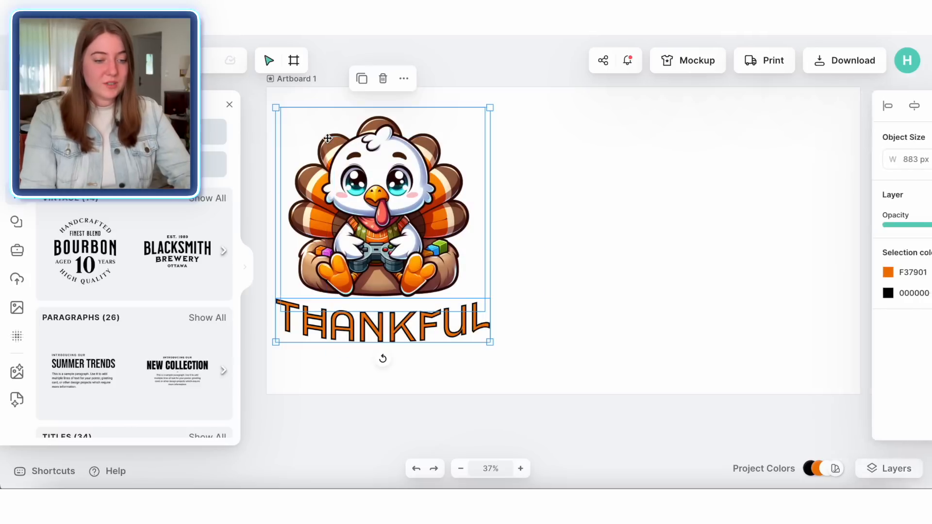
left_click(362, 79)
scroll(580, 273, "right", 3)
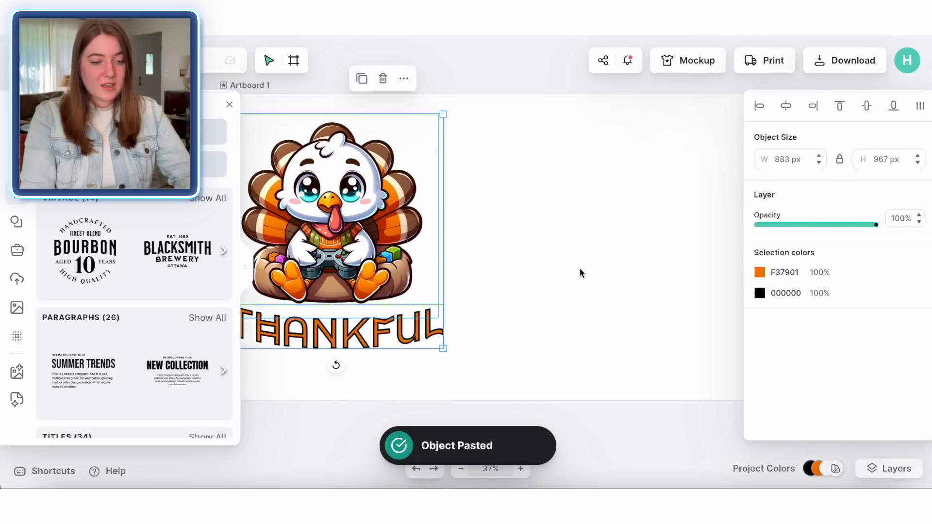
left_click_drag(379, 276, 691, 284)
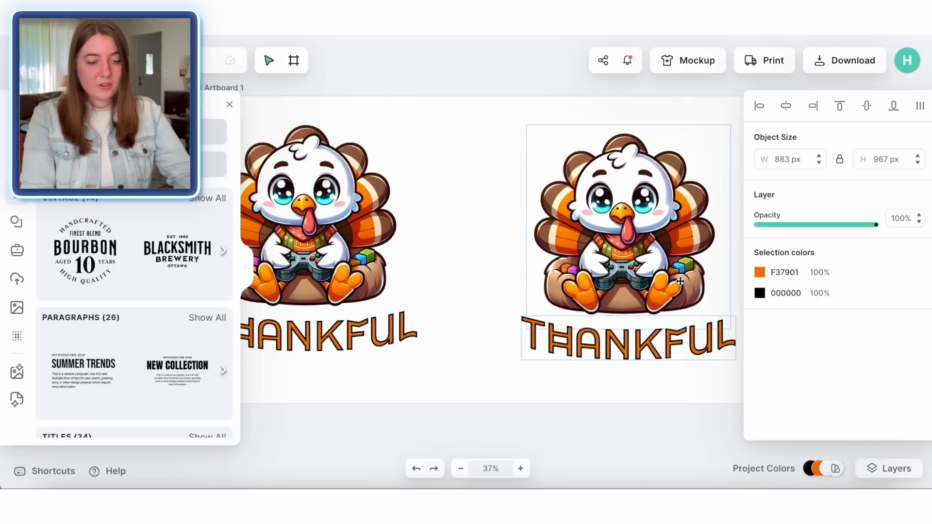
scroll(681, 281, "right", 2)
scroll(680, 281, "right", 3)
left_click_drag(535, 284, 534, 277)
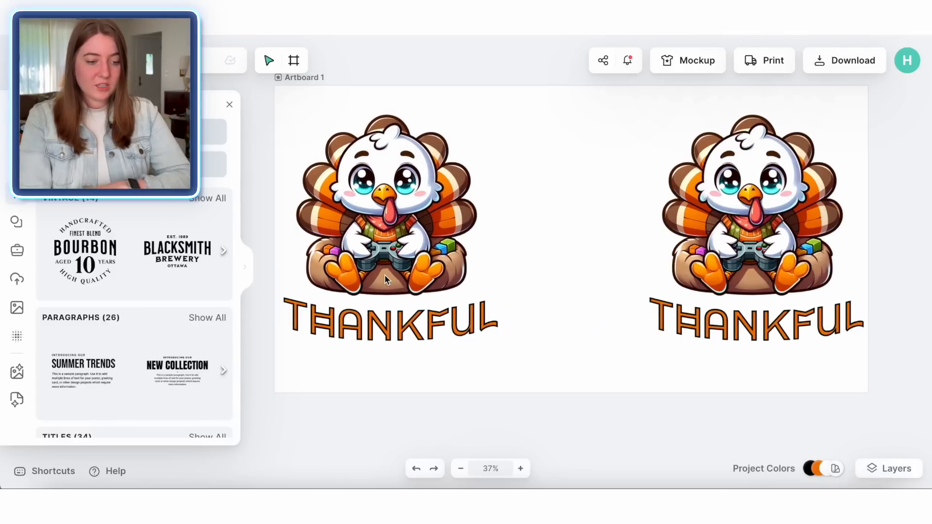
Step: Download the artboard as a PNG at 2448 × 1266 px, 300 DPI, with background removed
left_click(840, 61)
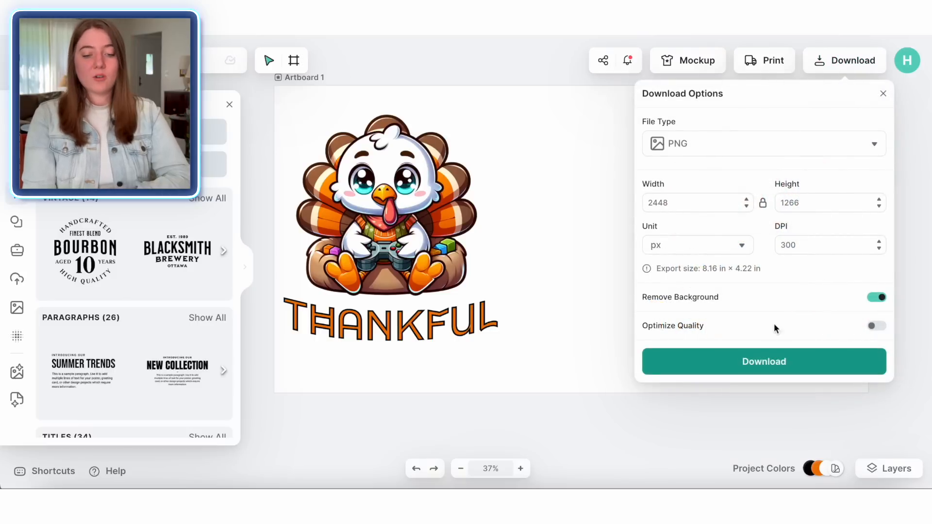
left_click(770, 370)
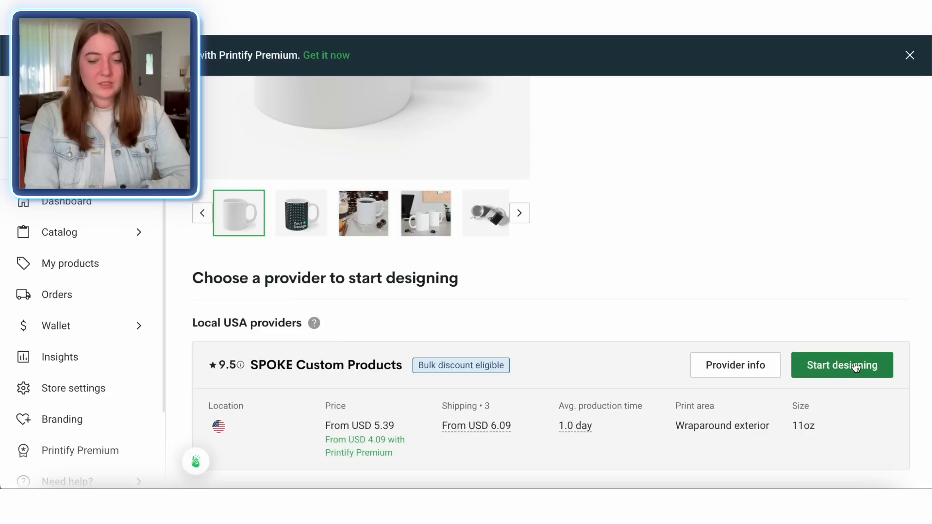
left_click(856, 366)
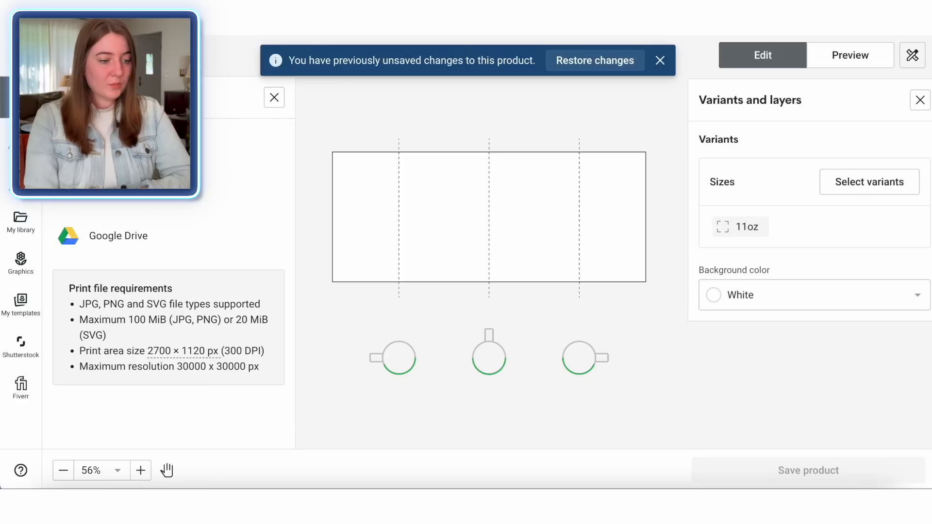
Step: In Printify, drop the downloaded PNG onto the mug's print area, then preview the Context 3 mockup
left_click_drag(367, 277, 327, 275)
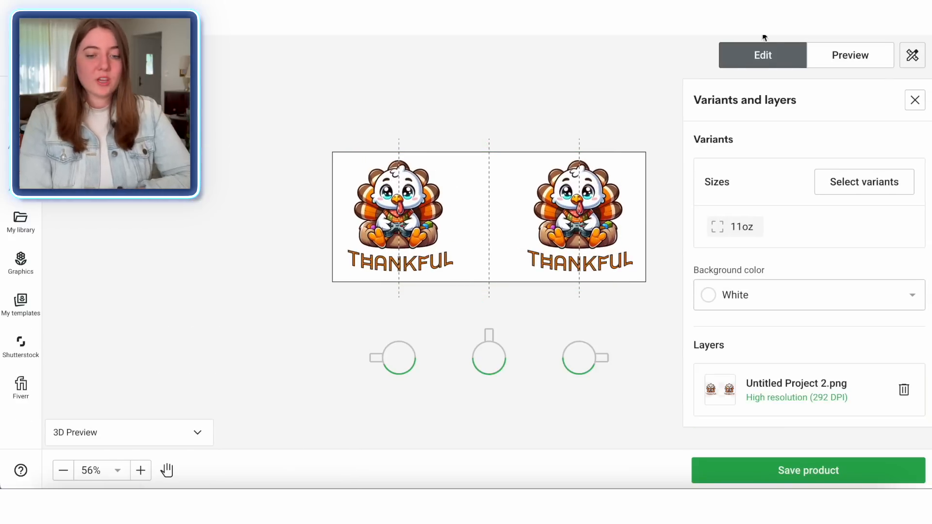
left_click(870, 52)
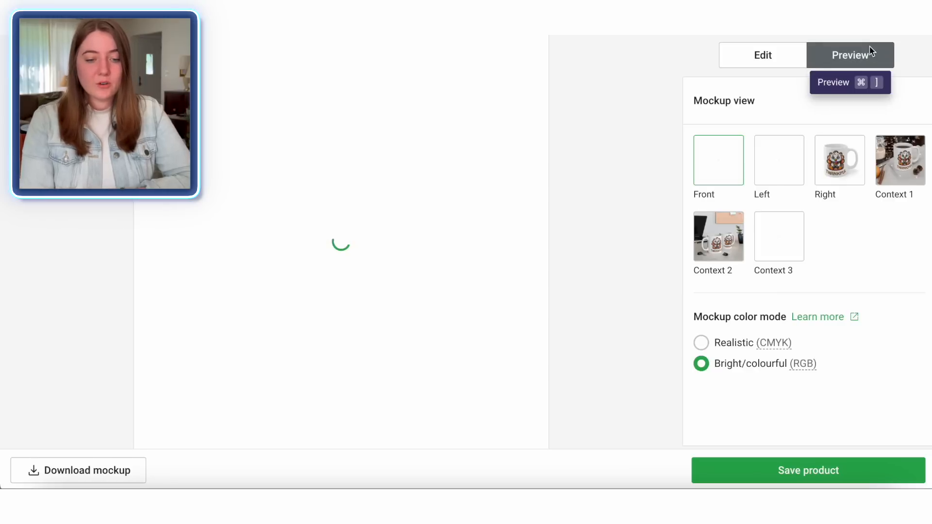
left_click(774, 223)
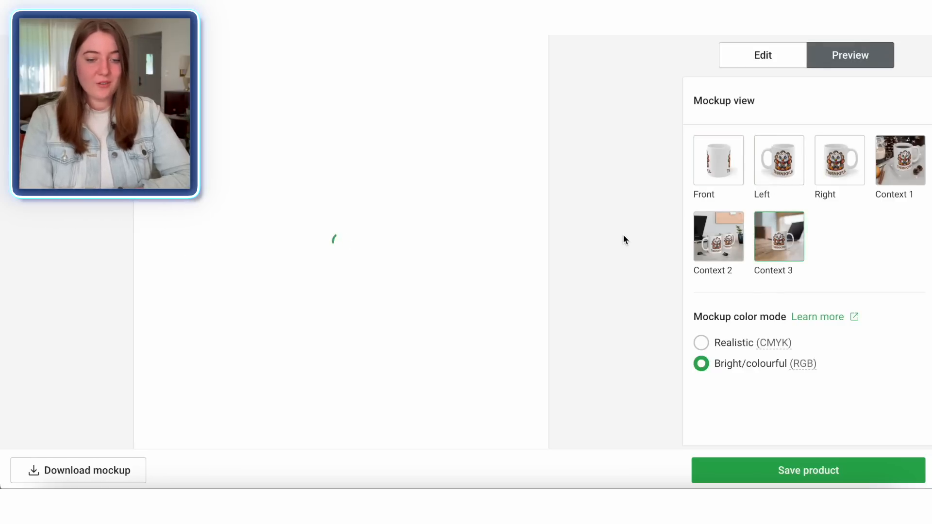